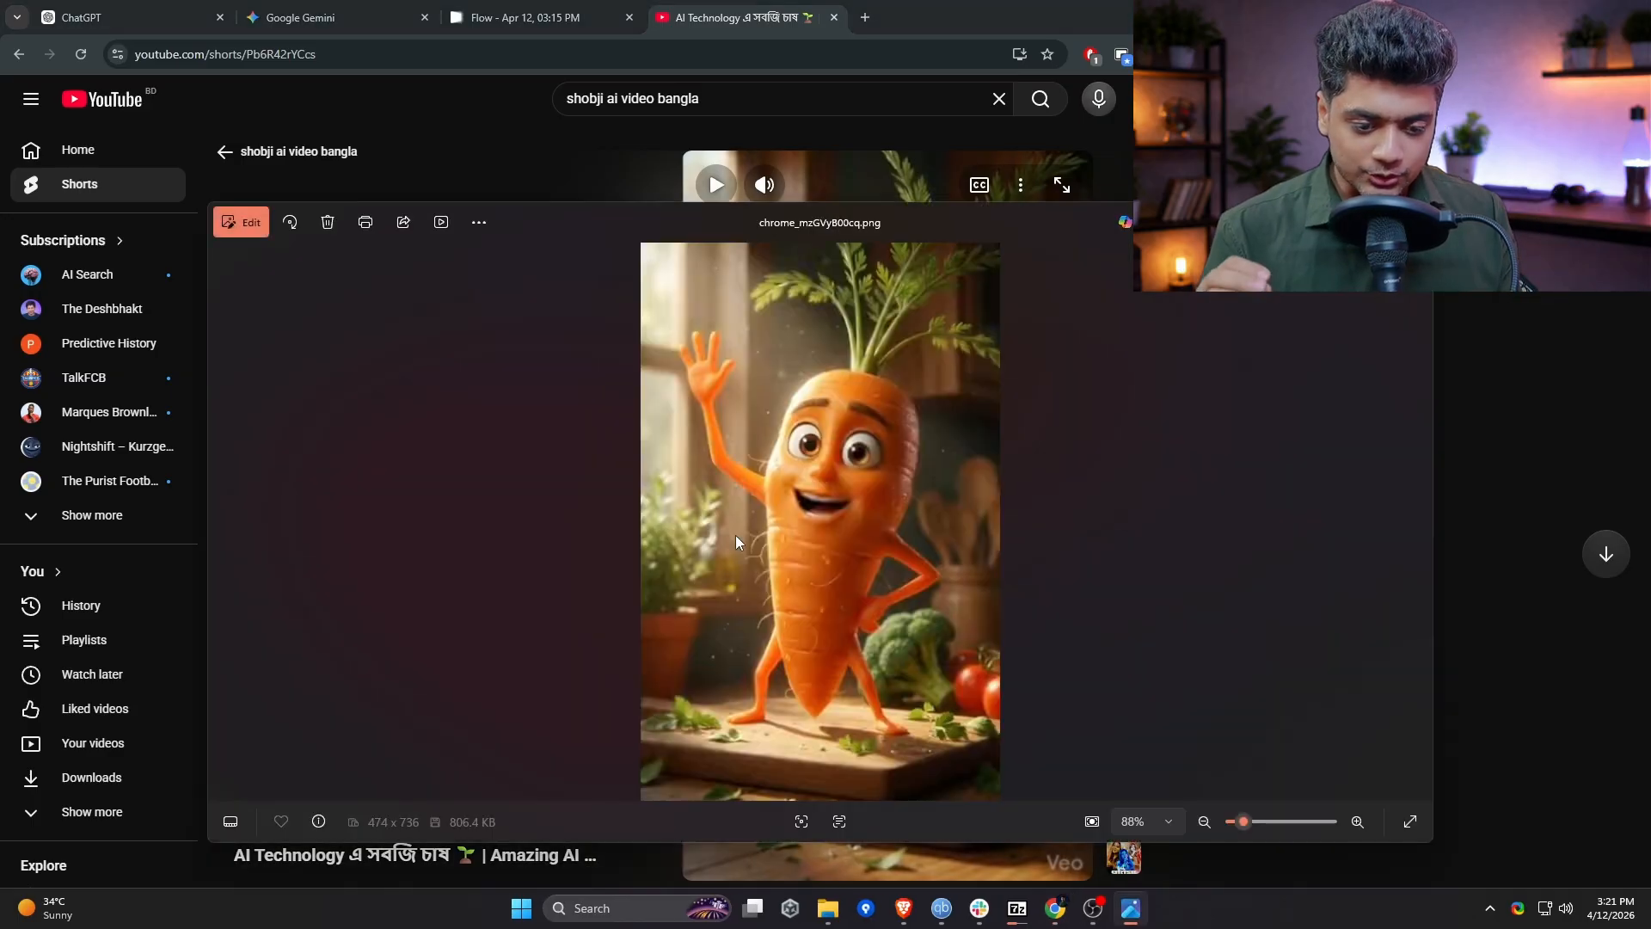
# Copy the carrot reference image, then review ChatGPT's two style breakdowns and continue with the second response.
pyautogui.hotkey('ctrl', 'c')
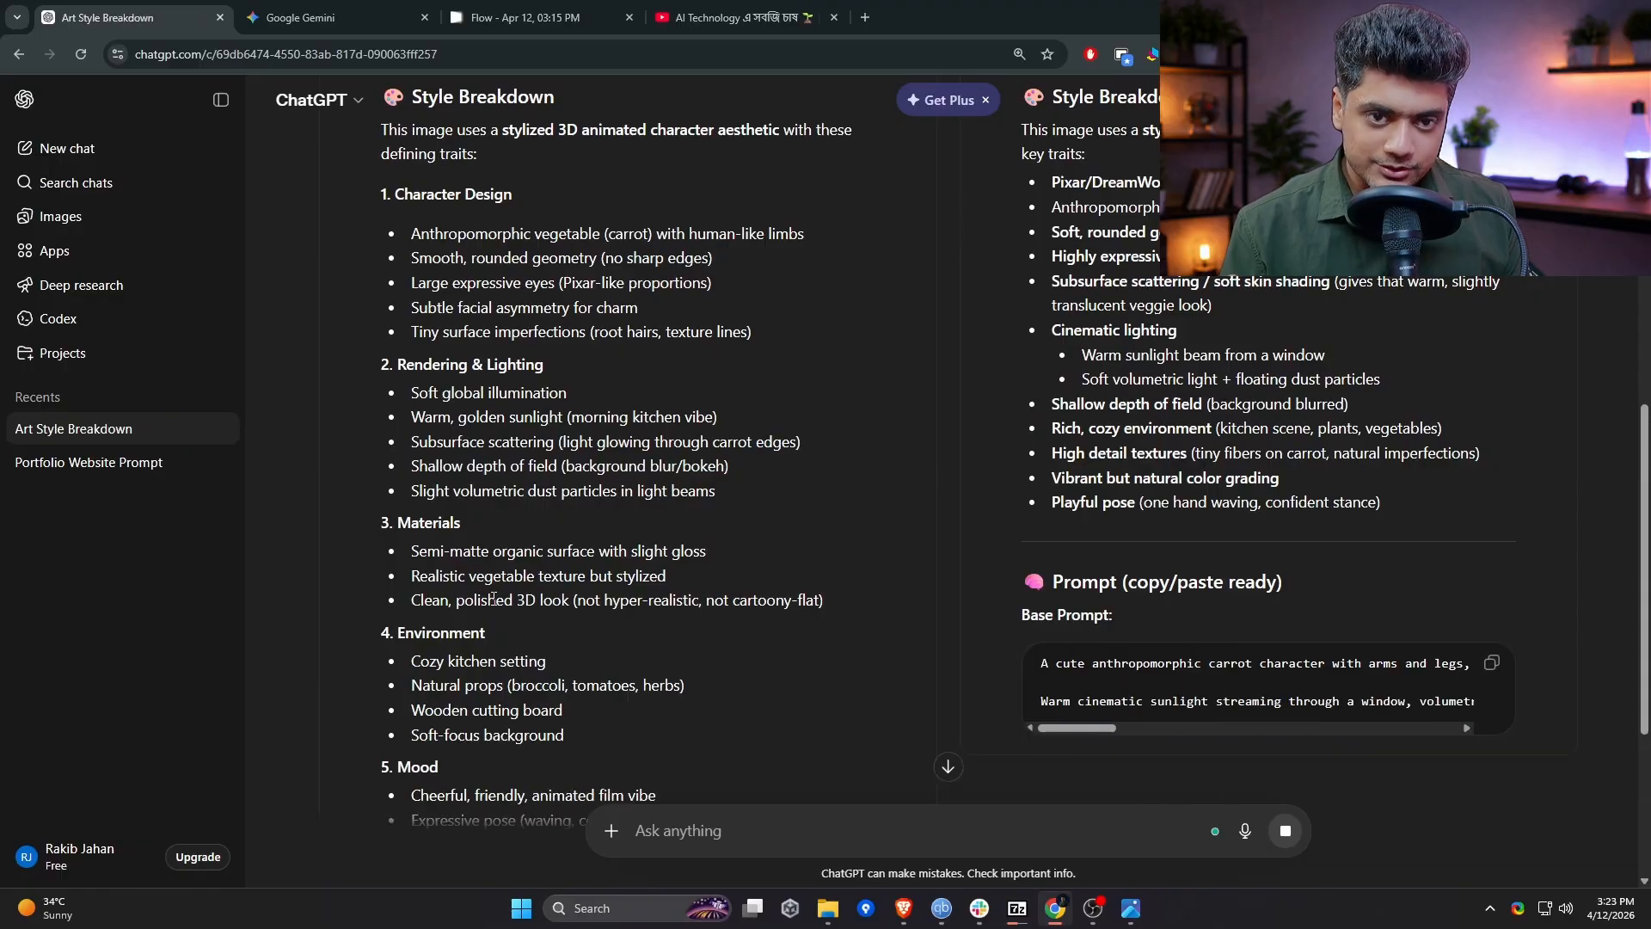
pyautogui.scroll(-4, 493, 600)
pyautogui.scroll(-5, 492, 605)
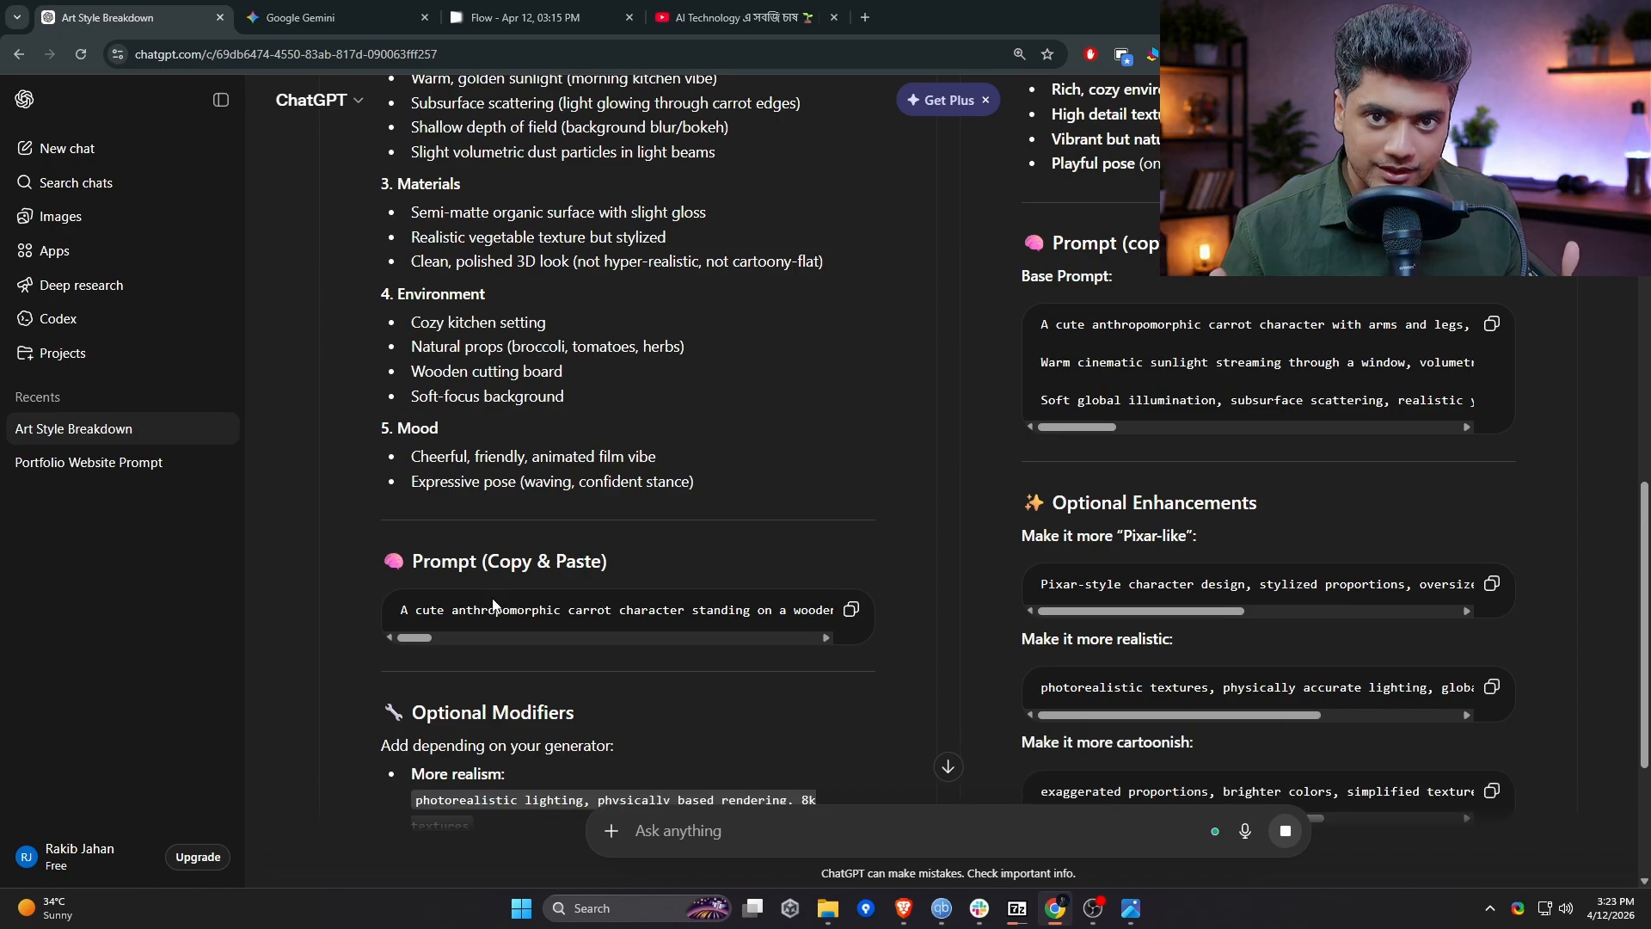
pyautogui.click(1092, 679)
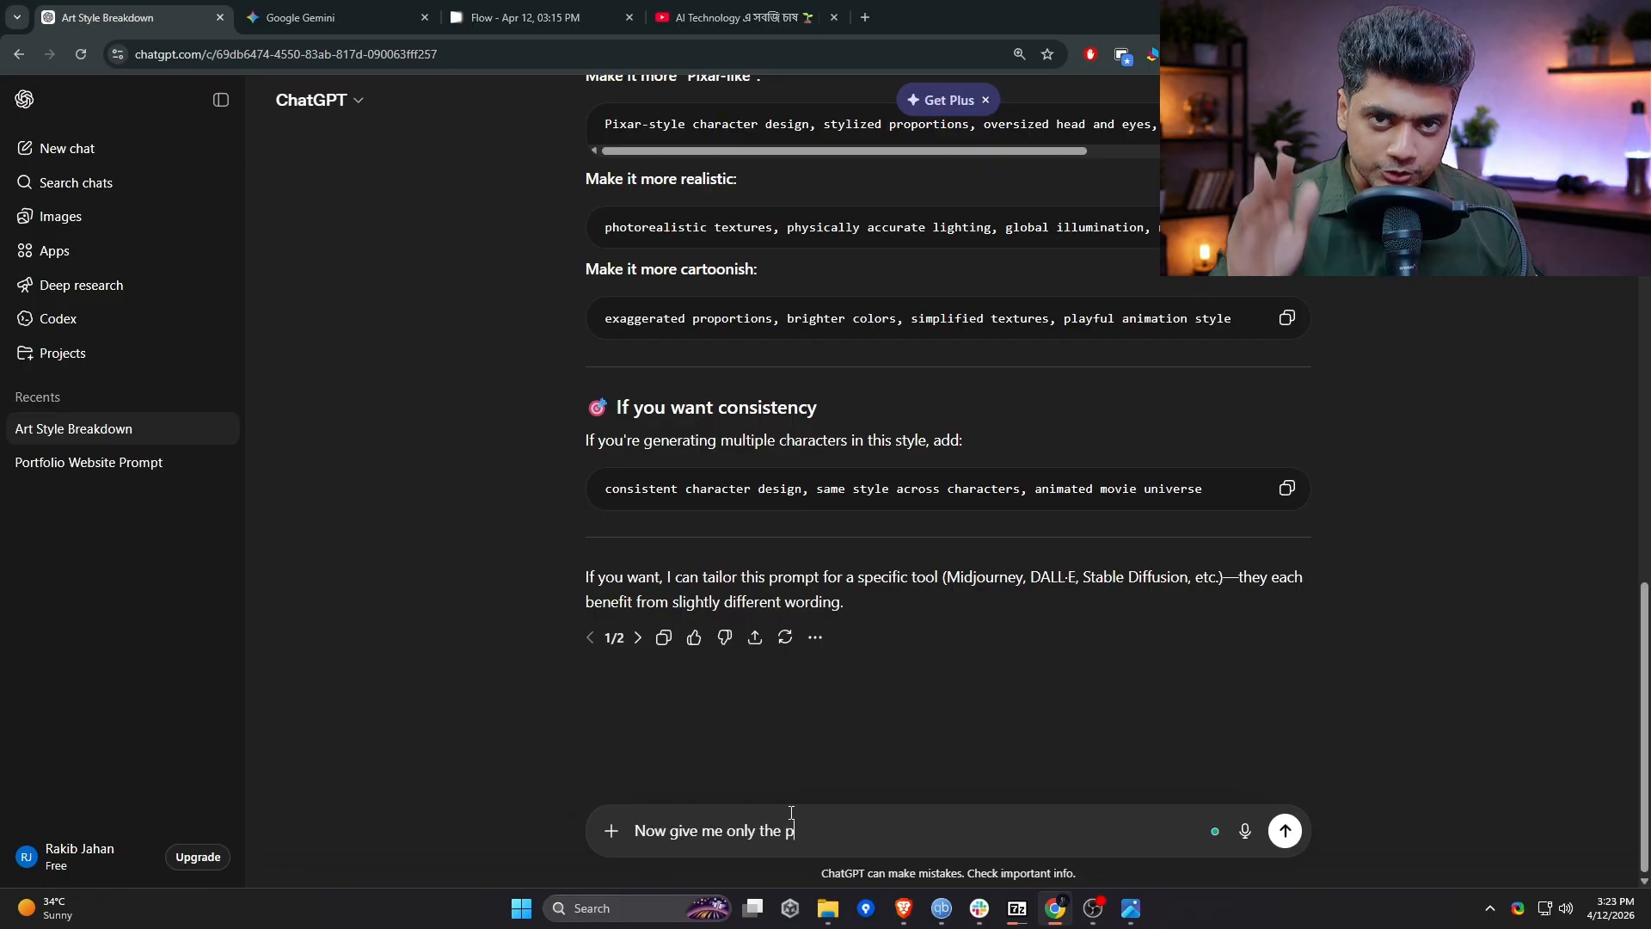
# Ask ChatGPT for only the prompt with the art style, stating that the content to generate will be written at the prompt's end.
pyautogui.write('art style.')
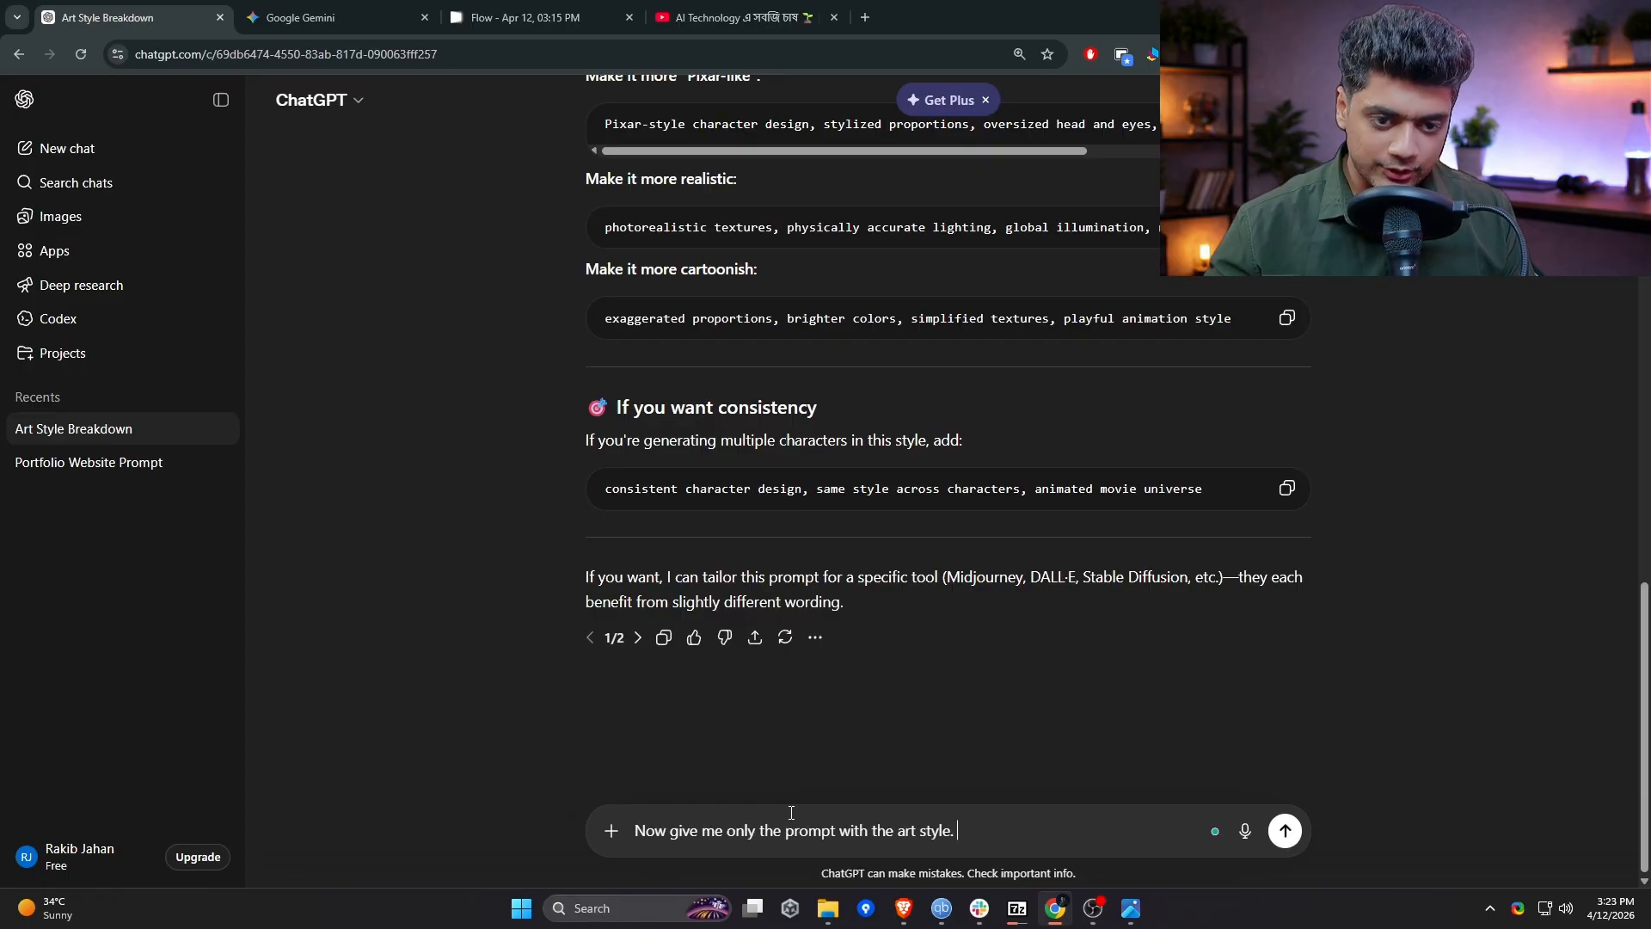
pyautogui.write(' I will write the content to genera')
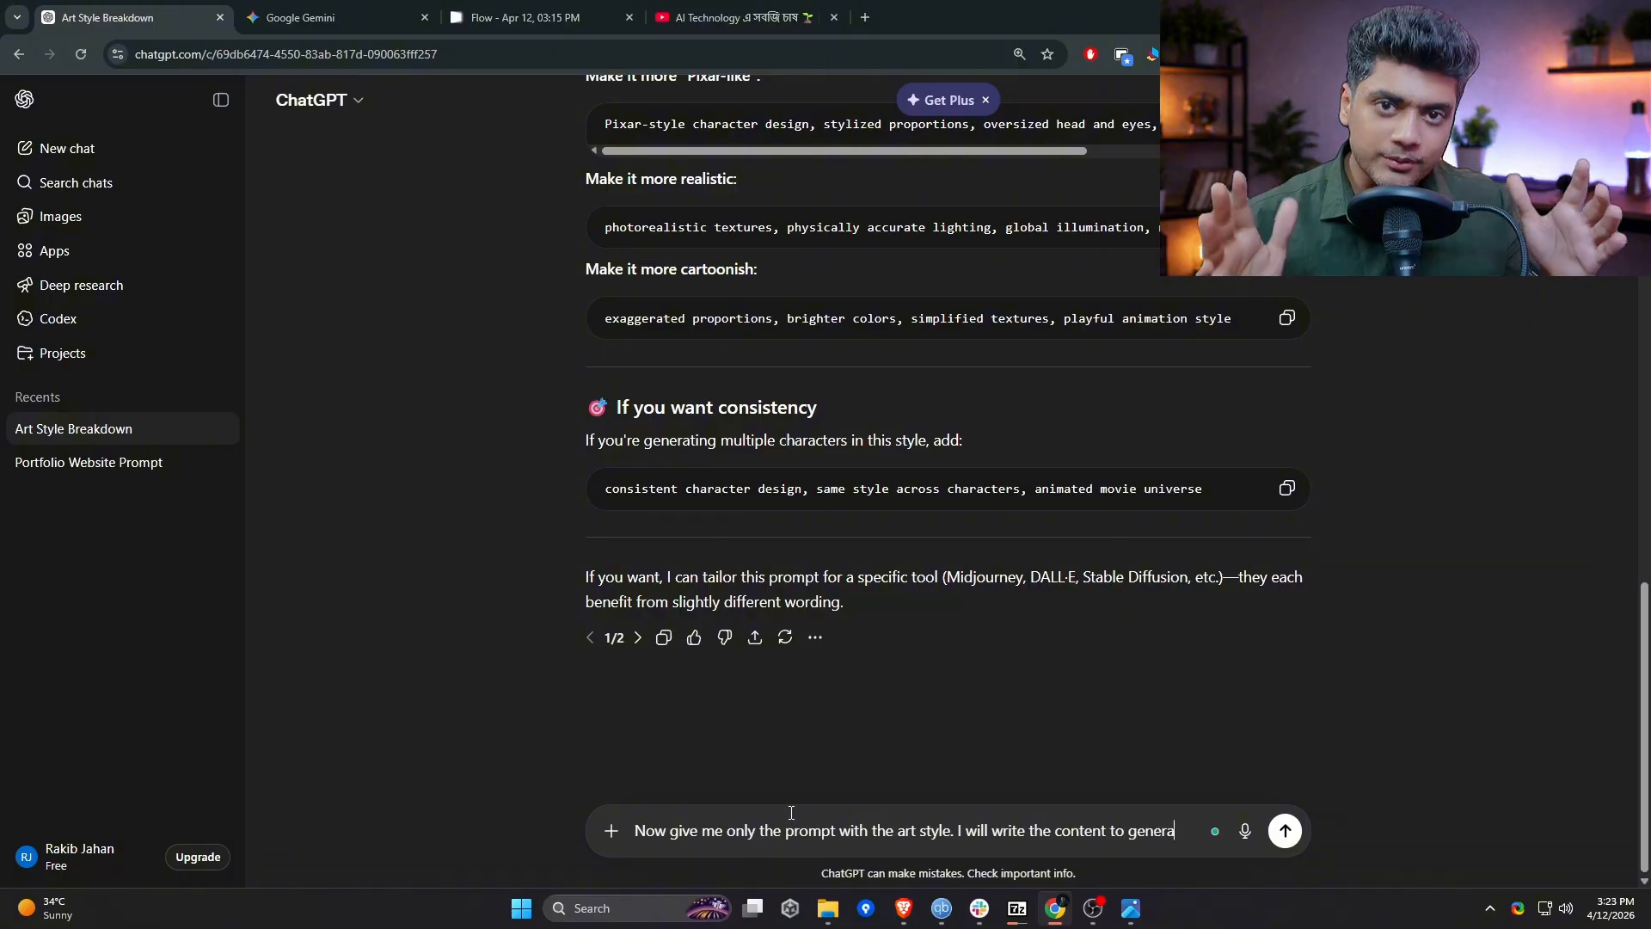
pyautogui.write('te at the end of the promtp')
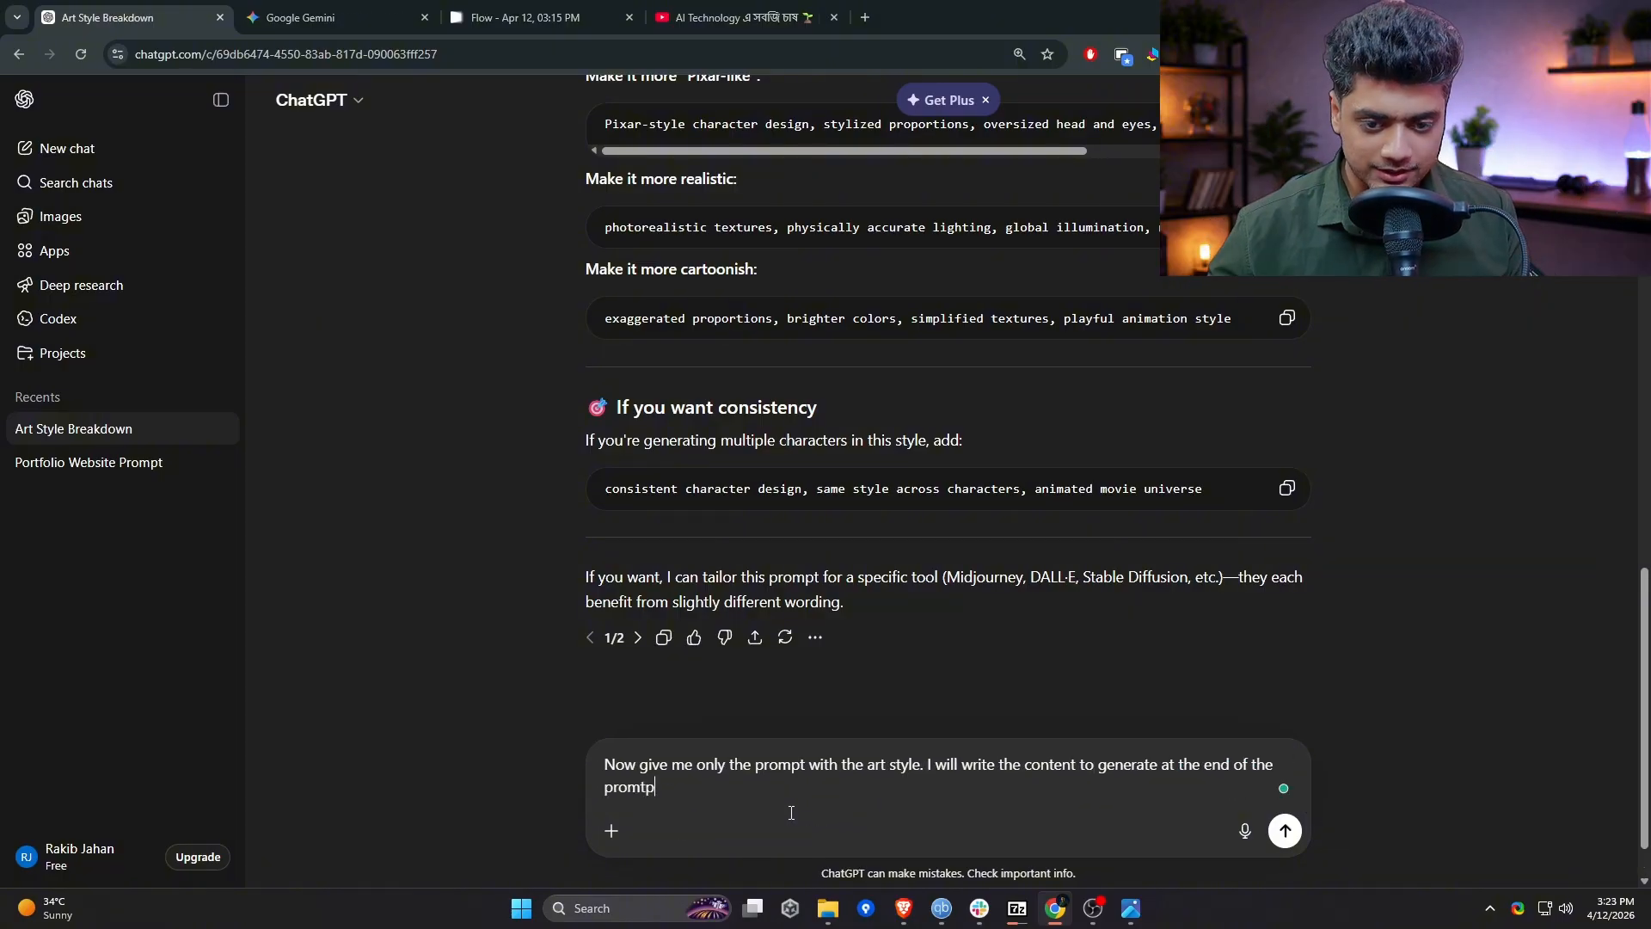
pyautogui.press('Return')
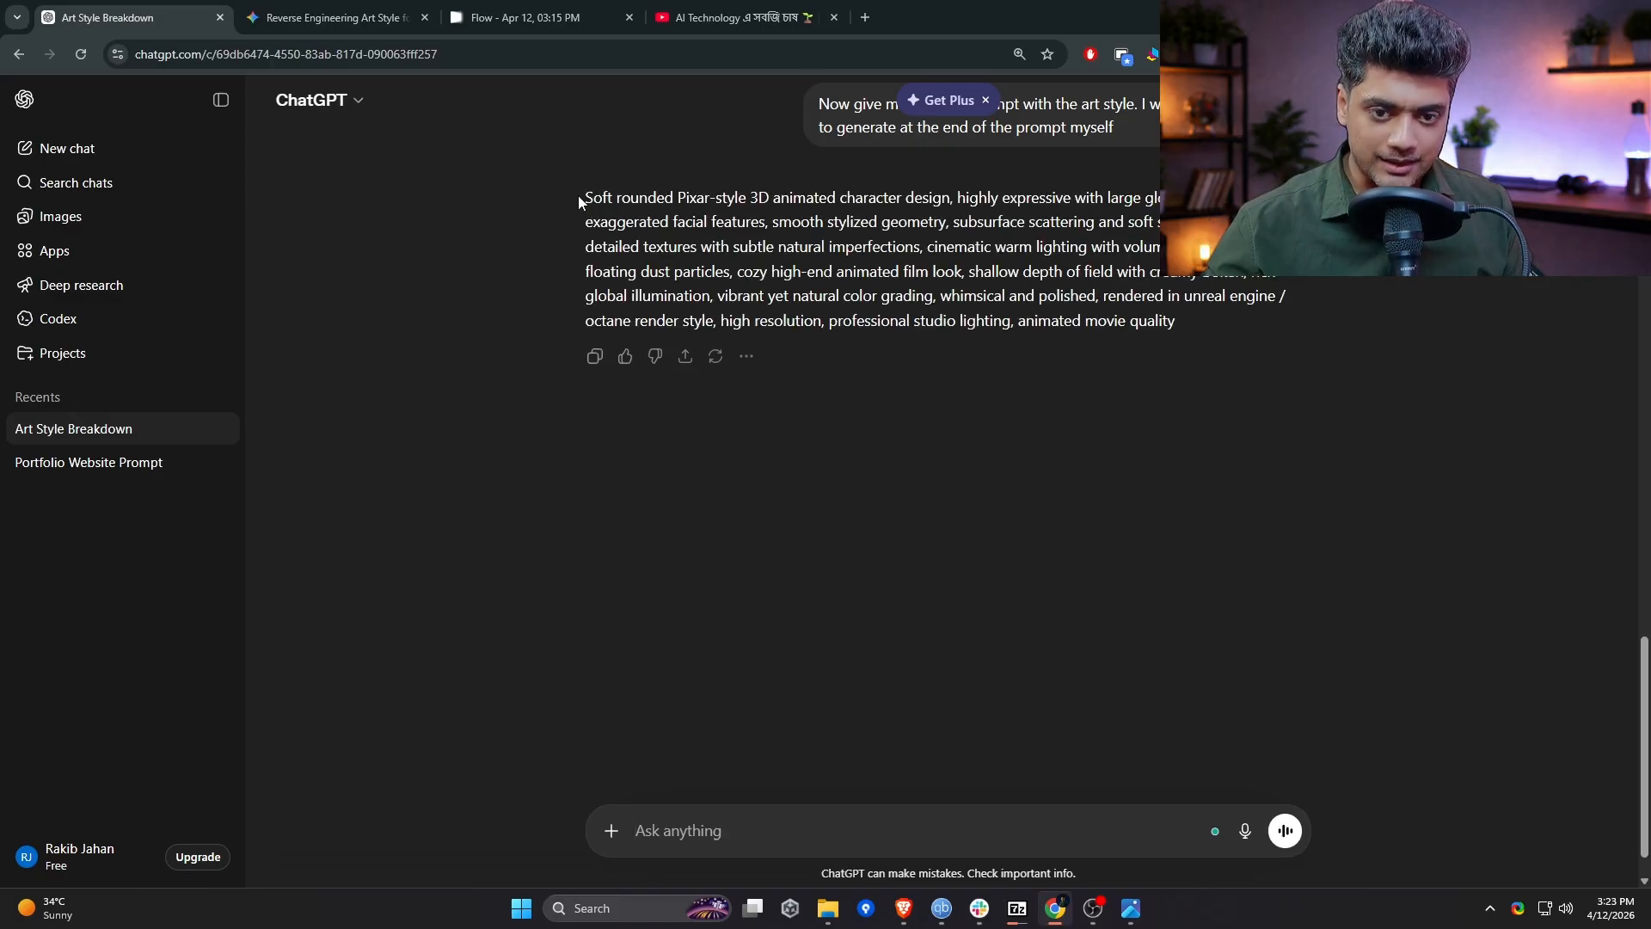
# Copy the art style prompt into a new Gemini chat and add "Subject: A carrot" below it.
pyautogui.click(594, 355)
pyautogui.click(335, 17)
pyautogui.click(31, 160)
pyautogui.hotkey('ctrl', 'v')
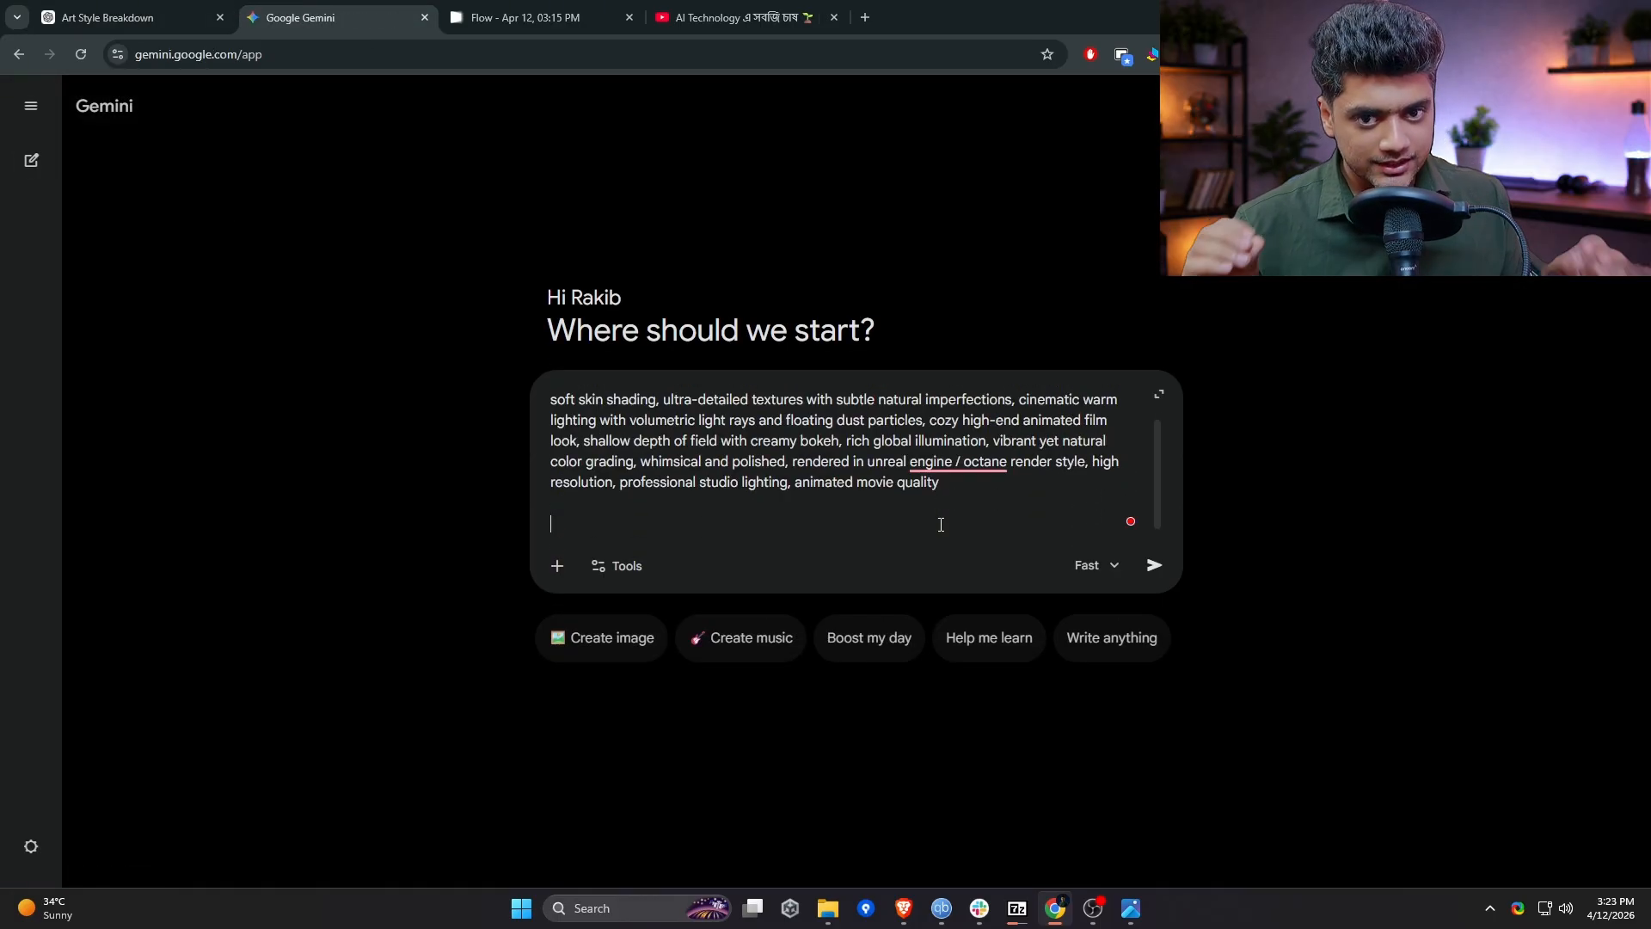
pyautogui.write('Subject: A carrot')
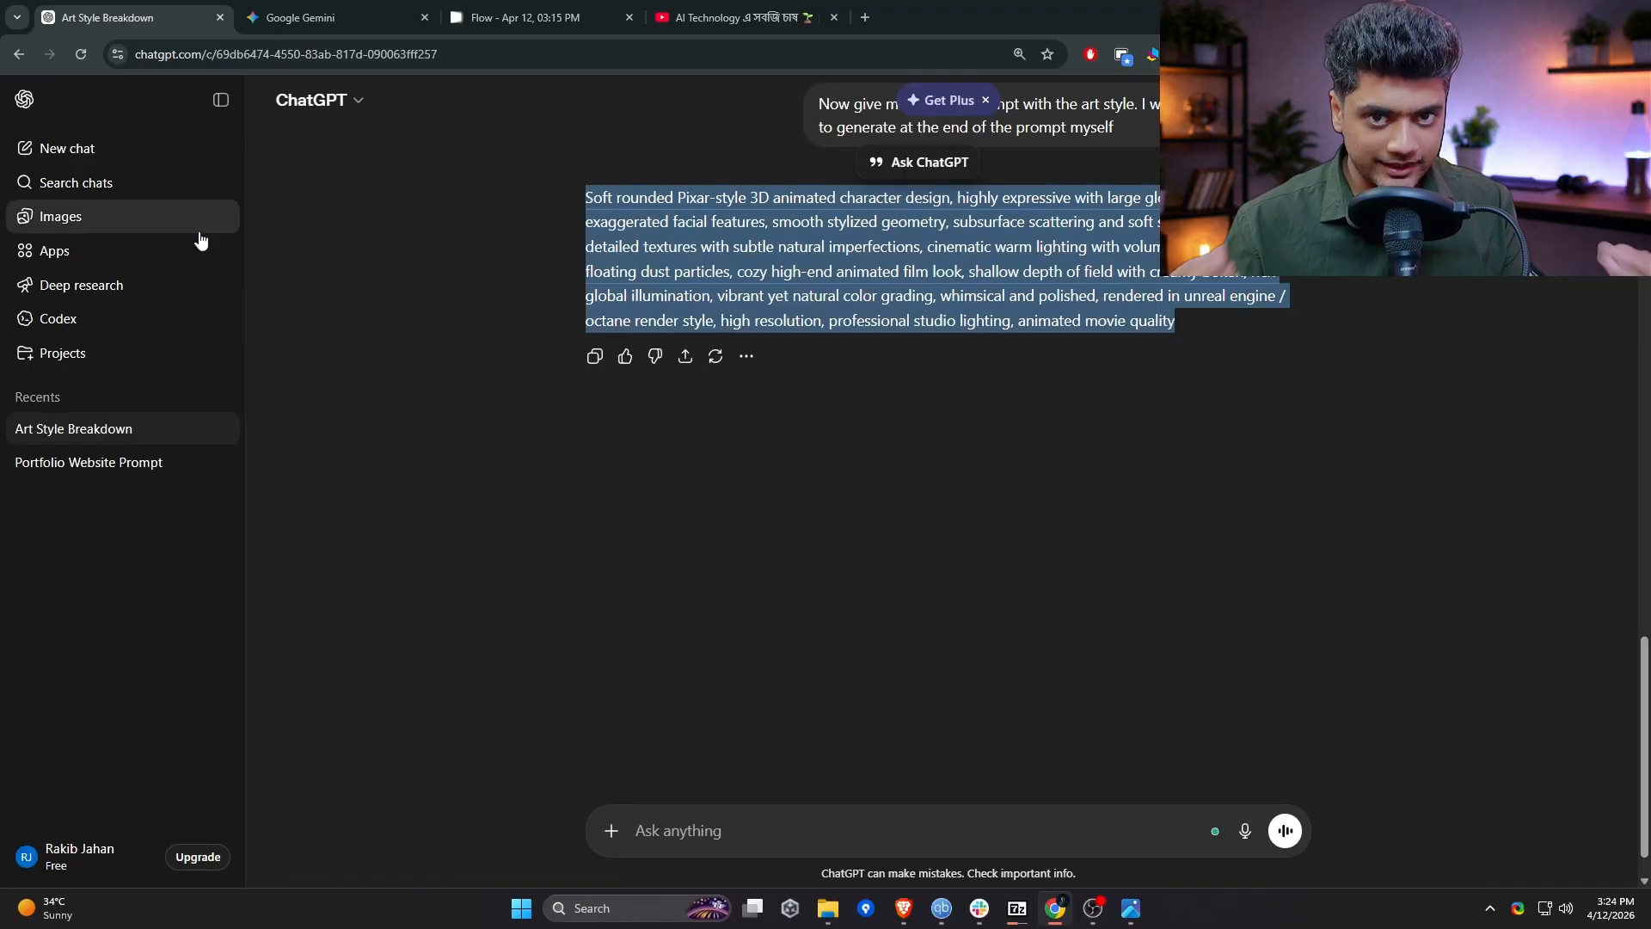
# In ChatGPT, resubmit the edited request for a prompt of a bitter gourd standing angrily looking at the camera in an aggressive pose.
pyautogui.click(582, 542)
pyautogui.scroll(4, 582, 541)
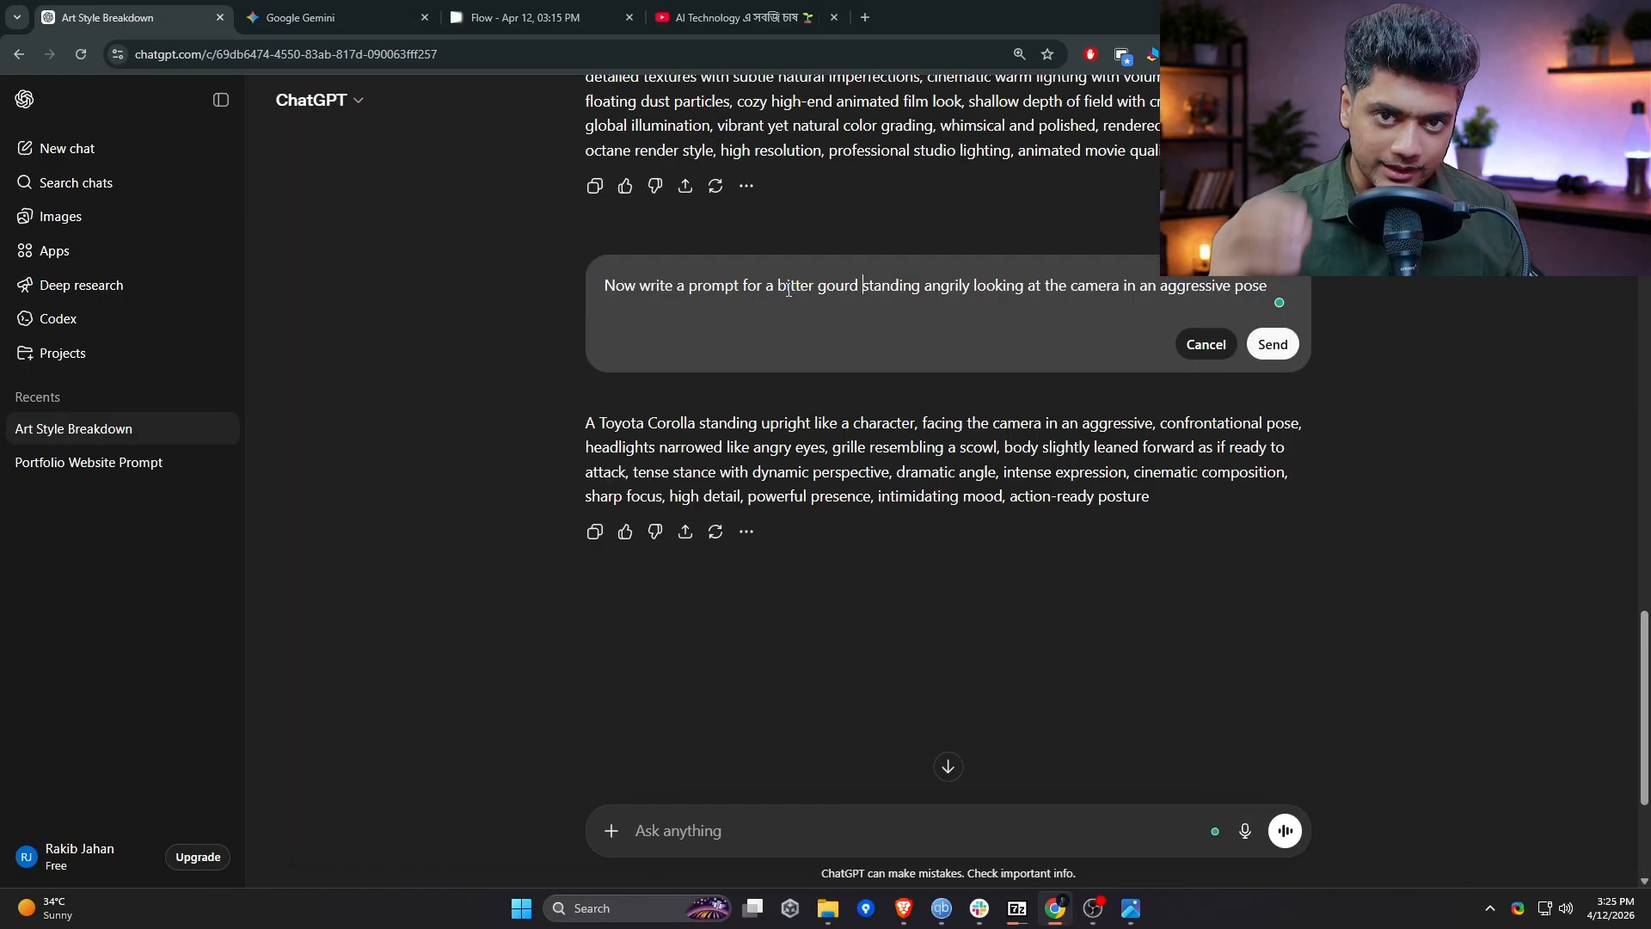
pyautogui.click(1270, 341)
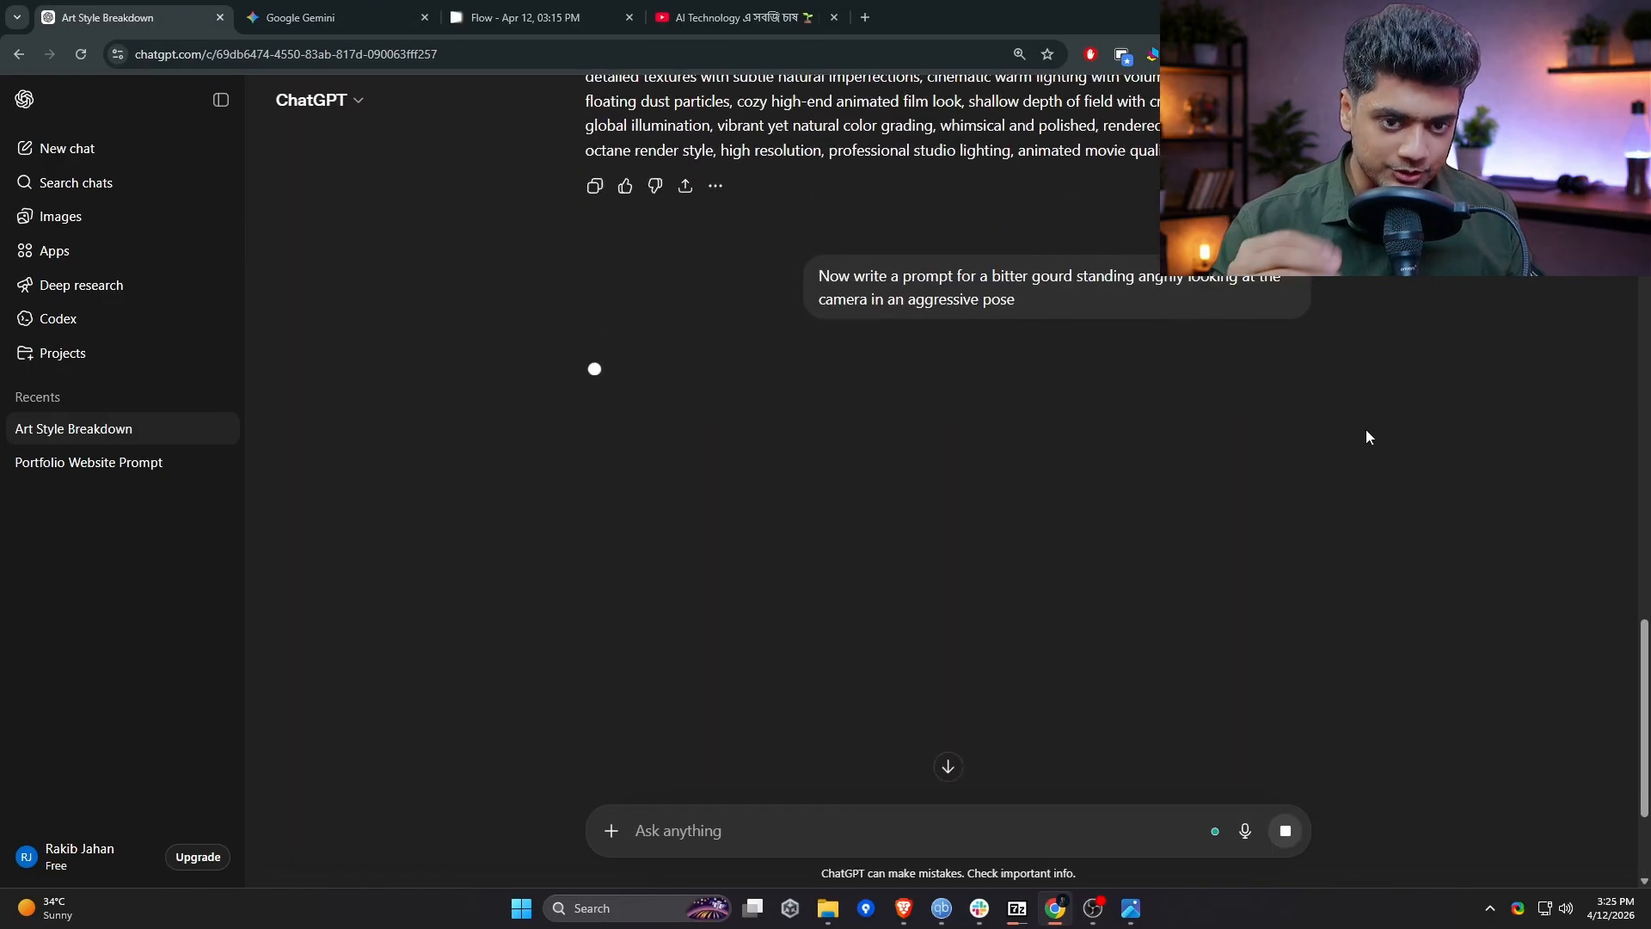
pyautogui.scroll(-2, 1457, 462)
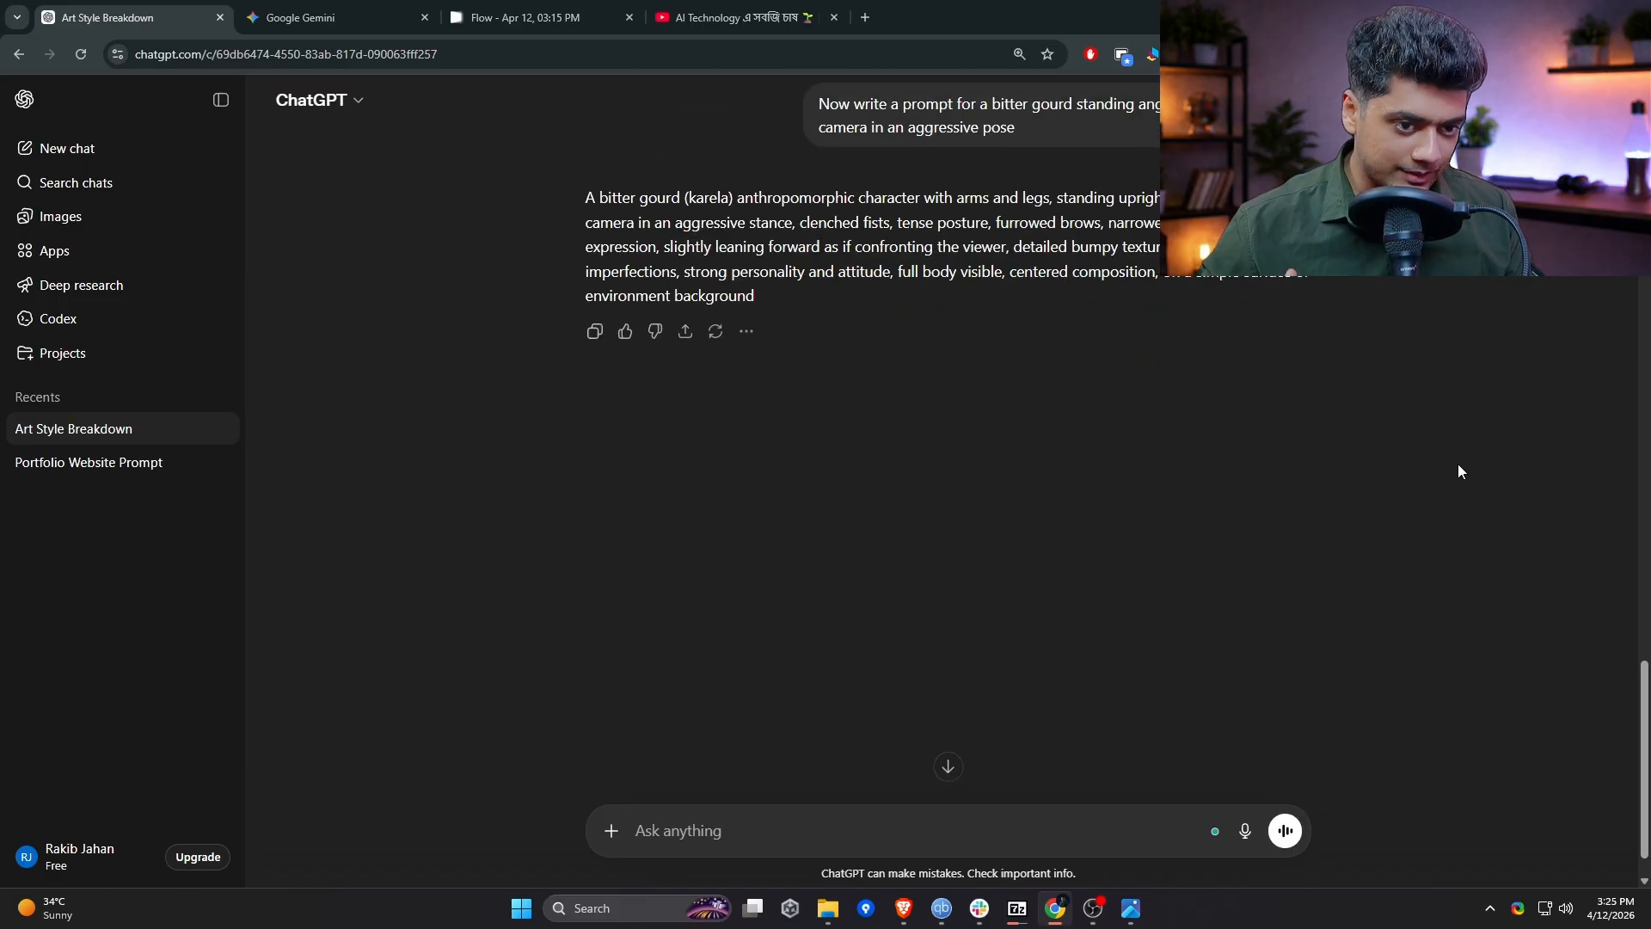
# Copy the Pixar-style 3D art style prompt from ChatGPT into Gemini's message box.
pyautogui.moveTo(779, 294); pyautogui.dragTo(537, 207)
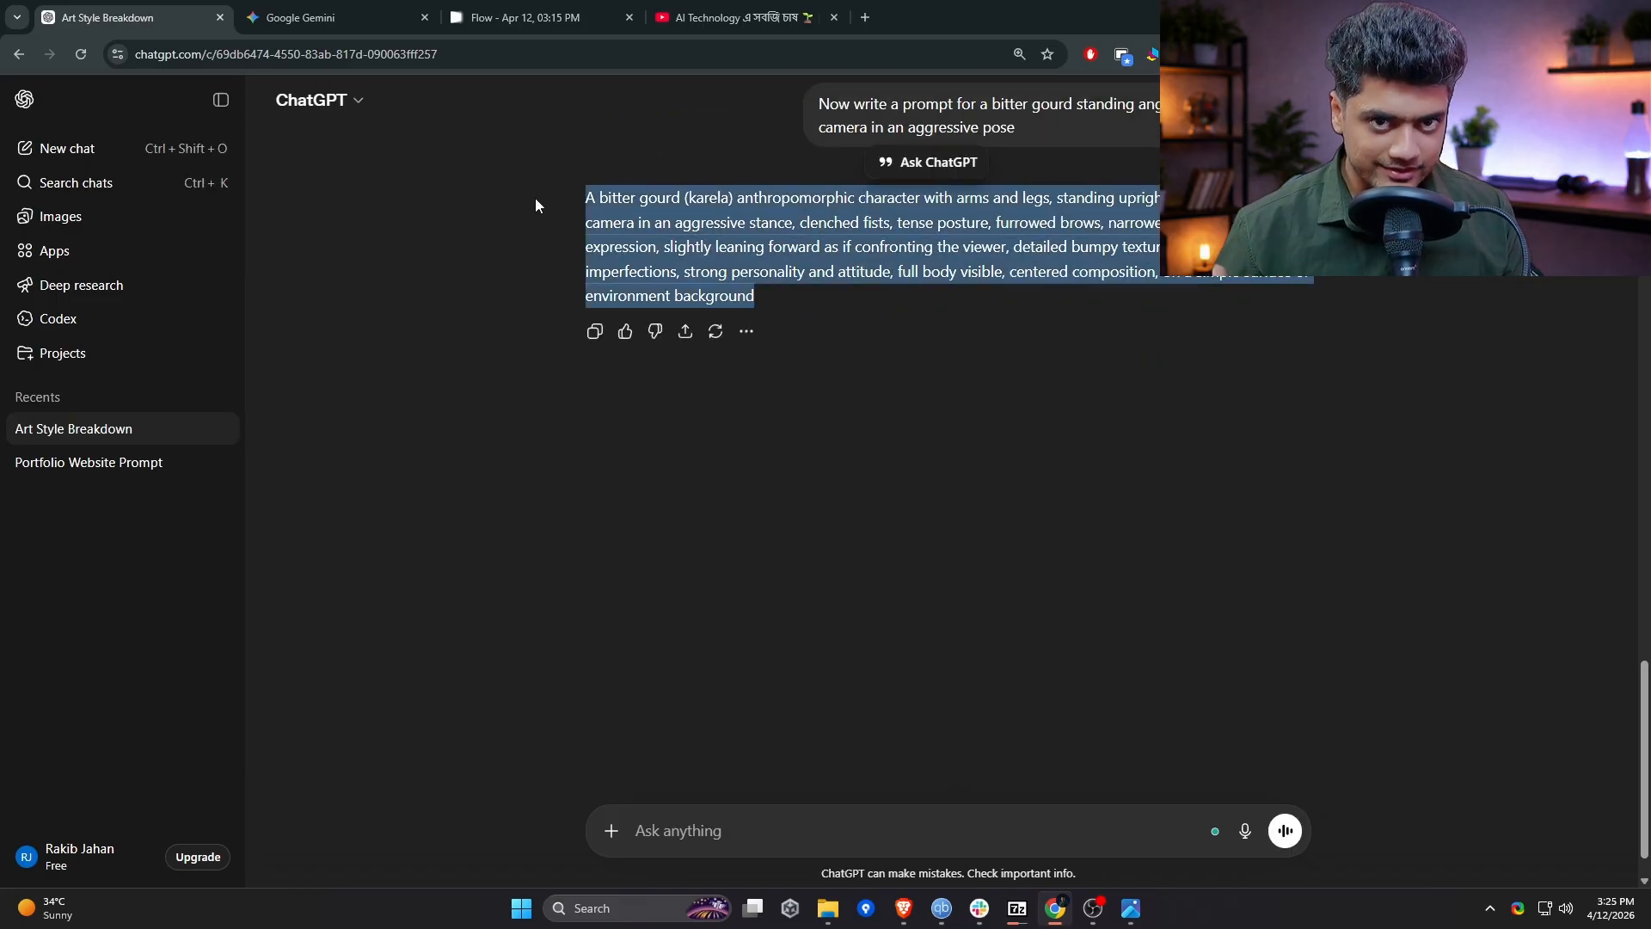
pyautogui.scroll(5, 534, 205)
pyautogui.moveTo(1176, 409); pyautogui.dragTo(457, 285)
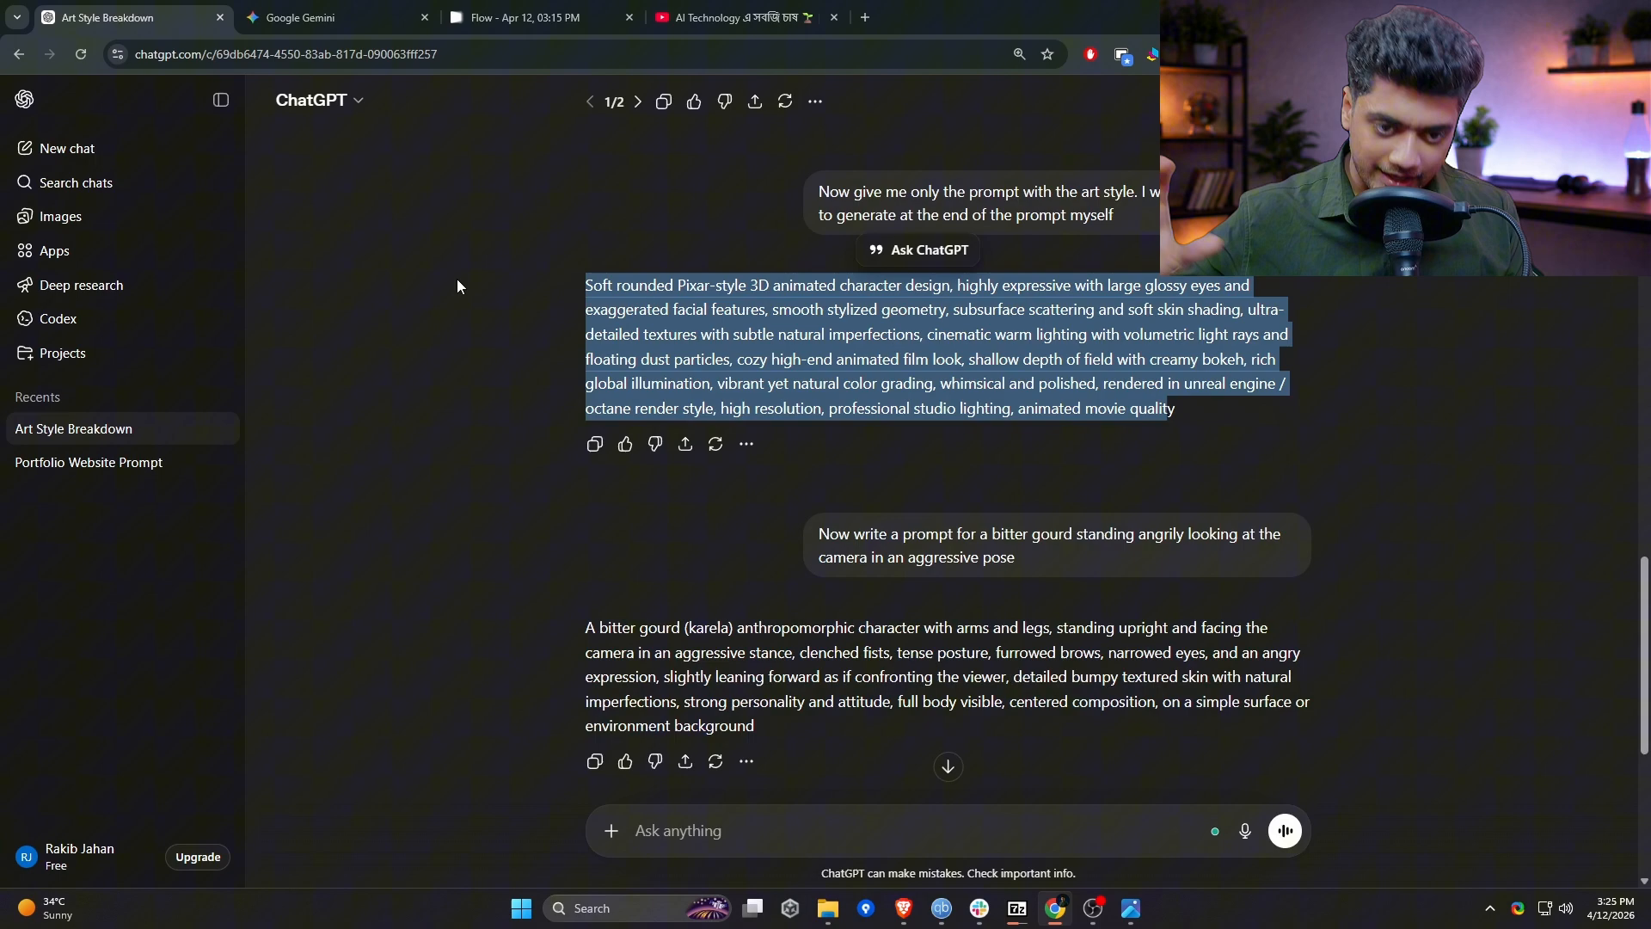
pyautogui.click(374, 7)
pyautogui.hotkey('ctrl', 'v')
# Copy ChatGPT's bitter gourd character description and add it on a new line below the art style text in Gemini.
pyautogui.click(129, 17)
pyautogui.tripleClick(621, 676)
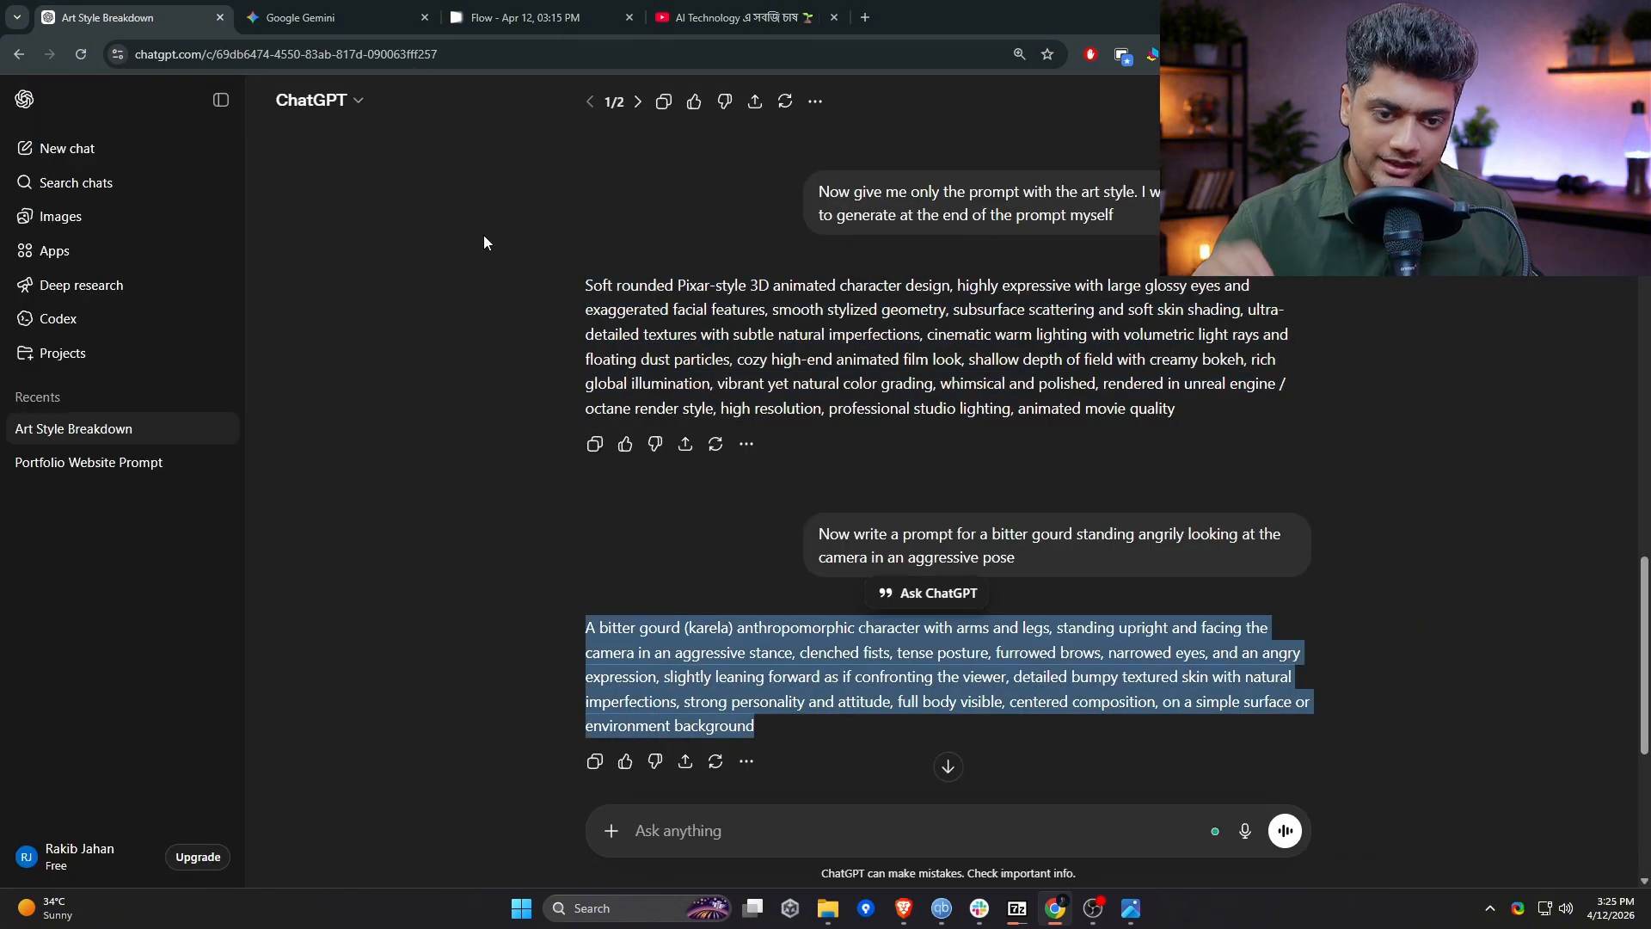
pyautogui.hotkey('ctrl', 'c')
pyautogui.click(301, 17)
pyautogui.hotkey('shift', 'Return')
pyautogui.hotkey('ctrl', 'v')
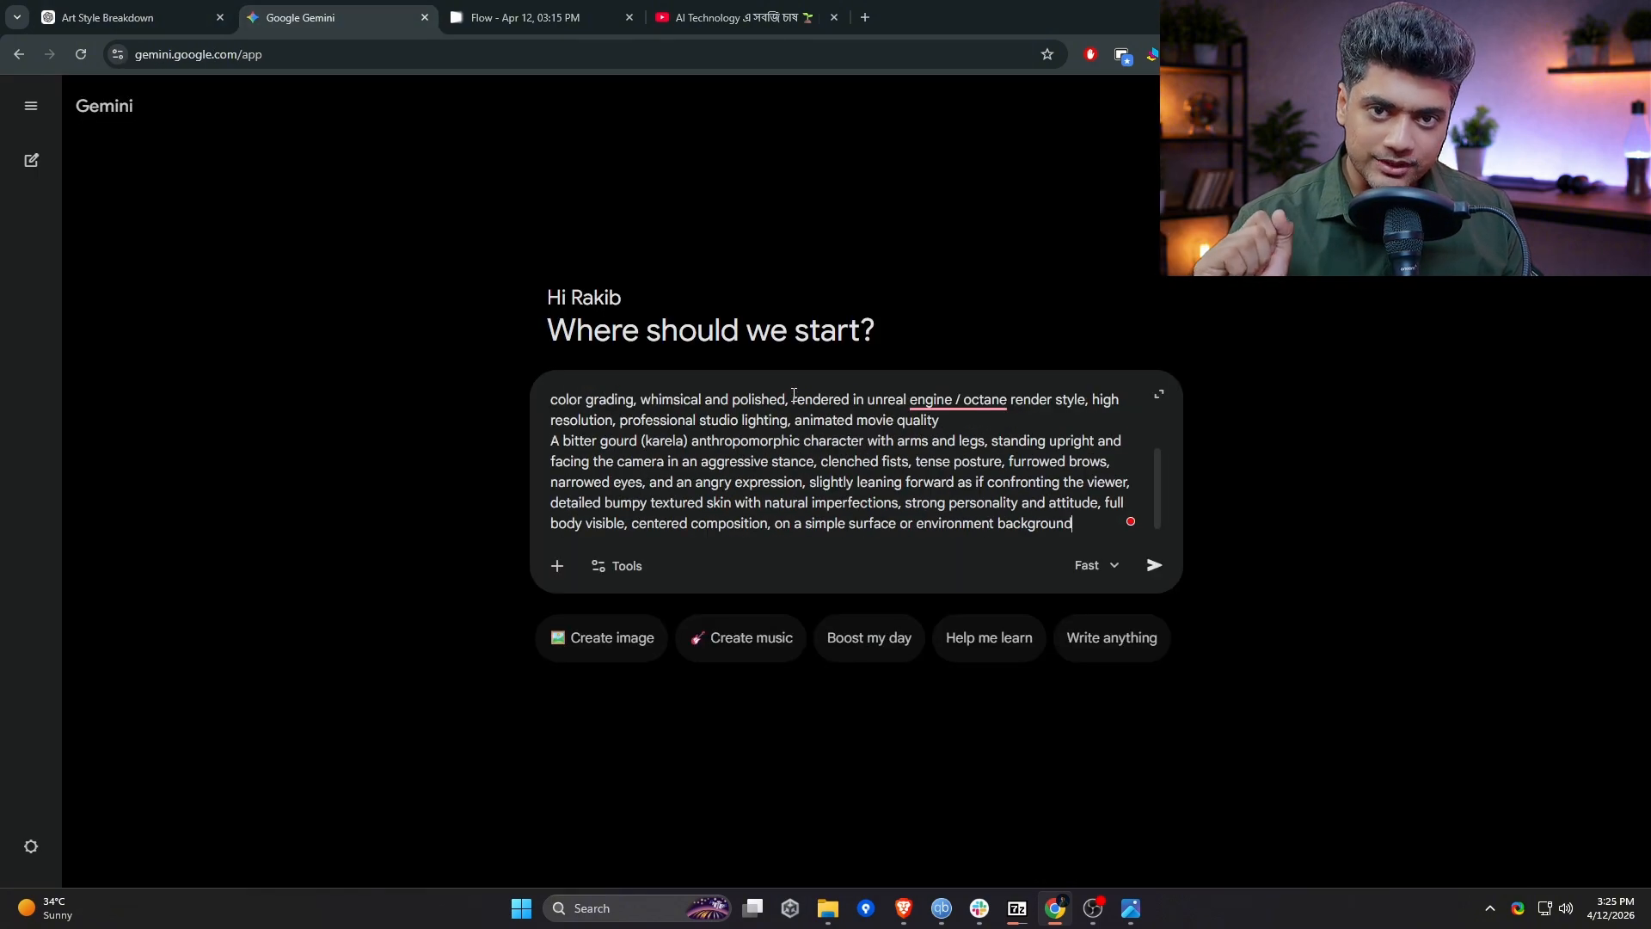
# Add "Generate this image in 9x16 portrait mode" at the end of the Gemini prompt and submit it.
pyautogui.hotkey('shift', 'Return')
pyautogui.hotkey('shift', 'Return')
pyautogui.write('Generate this image in 9x16 portrait mode')
pyautogui.press('Return')
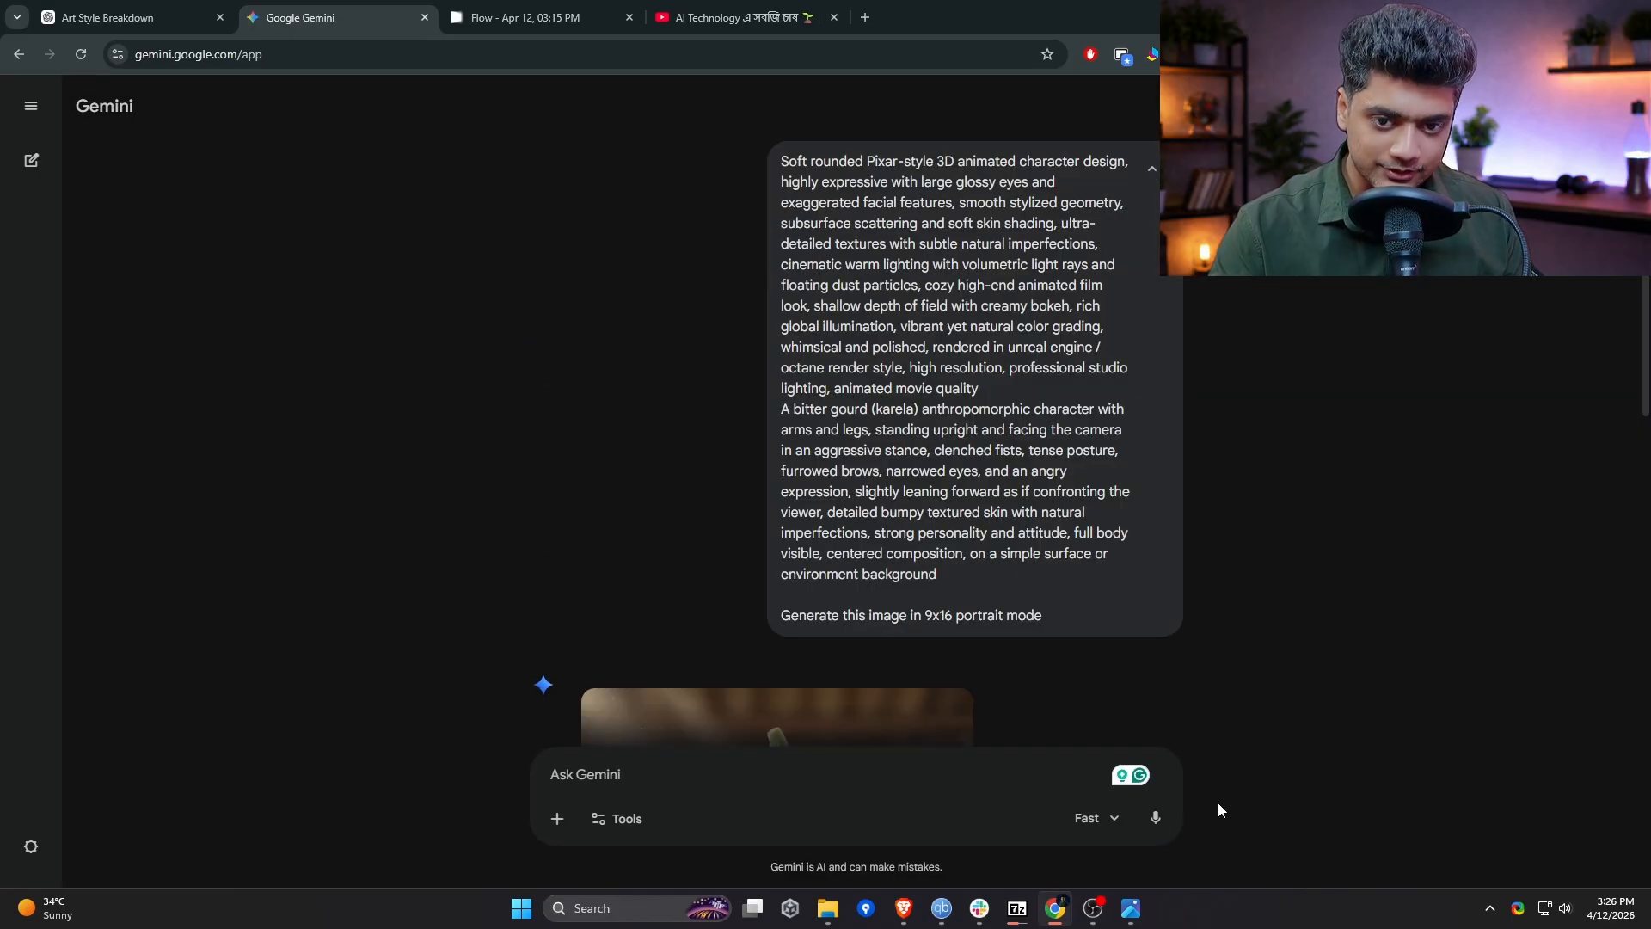
# Copy the generated bitter gourd image and download it at full size.
pyautogui.scroll(3, 923, 390)
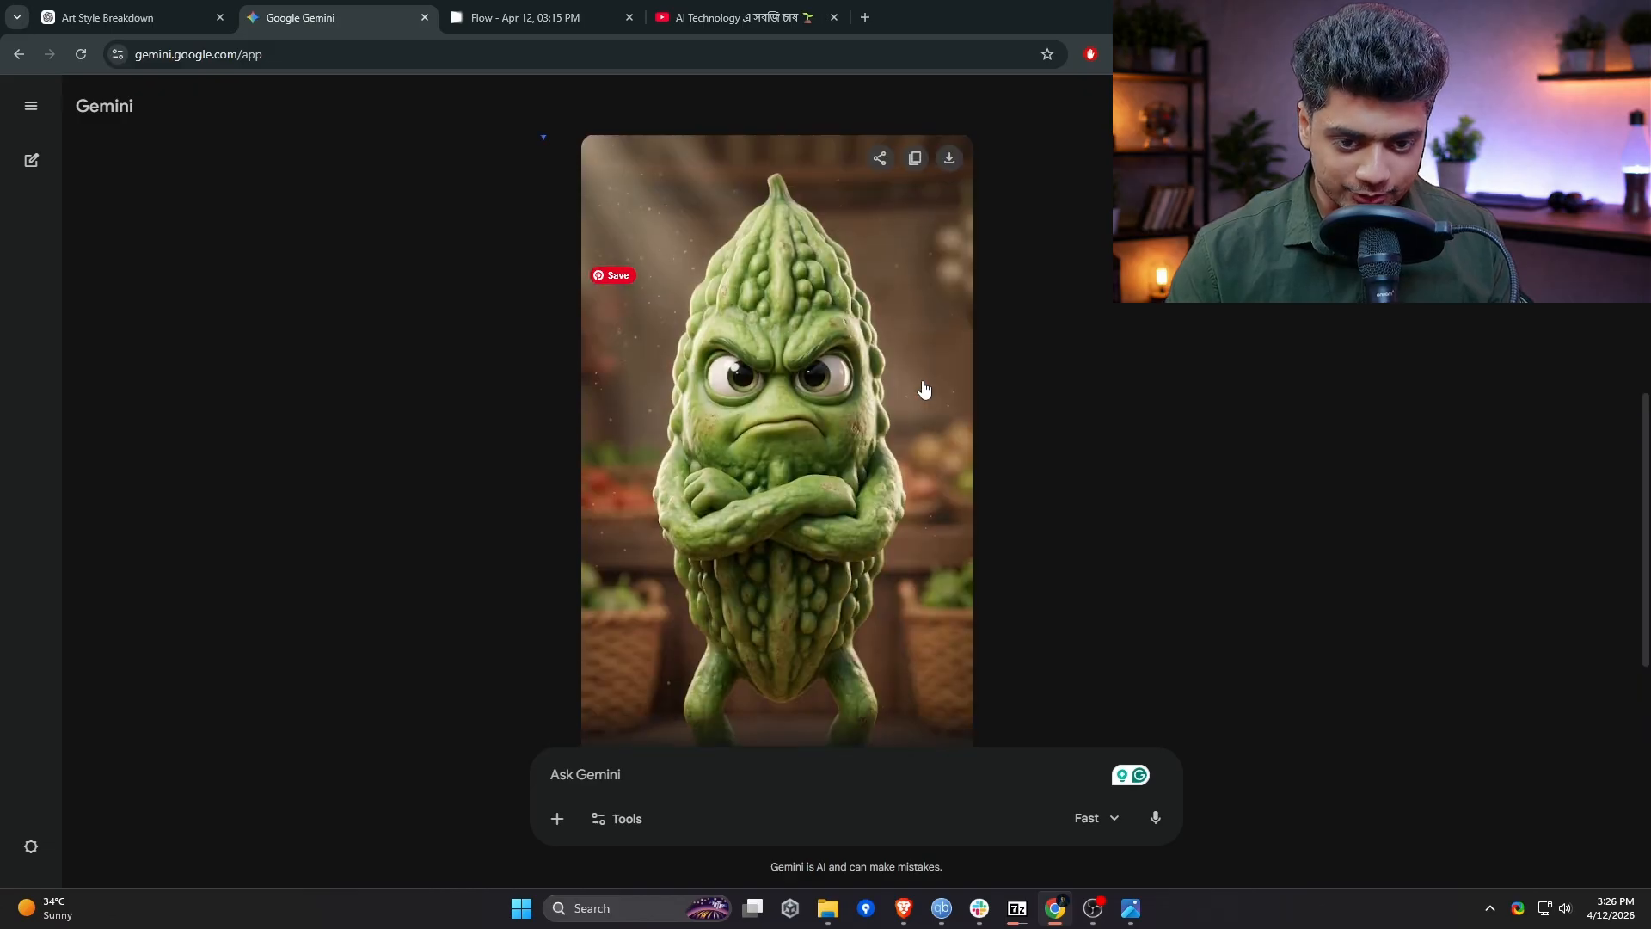
pyautogui.rightClick(861, 423)
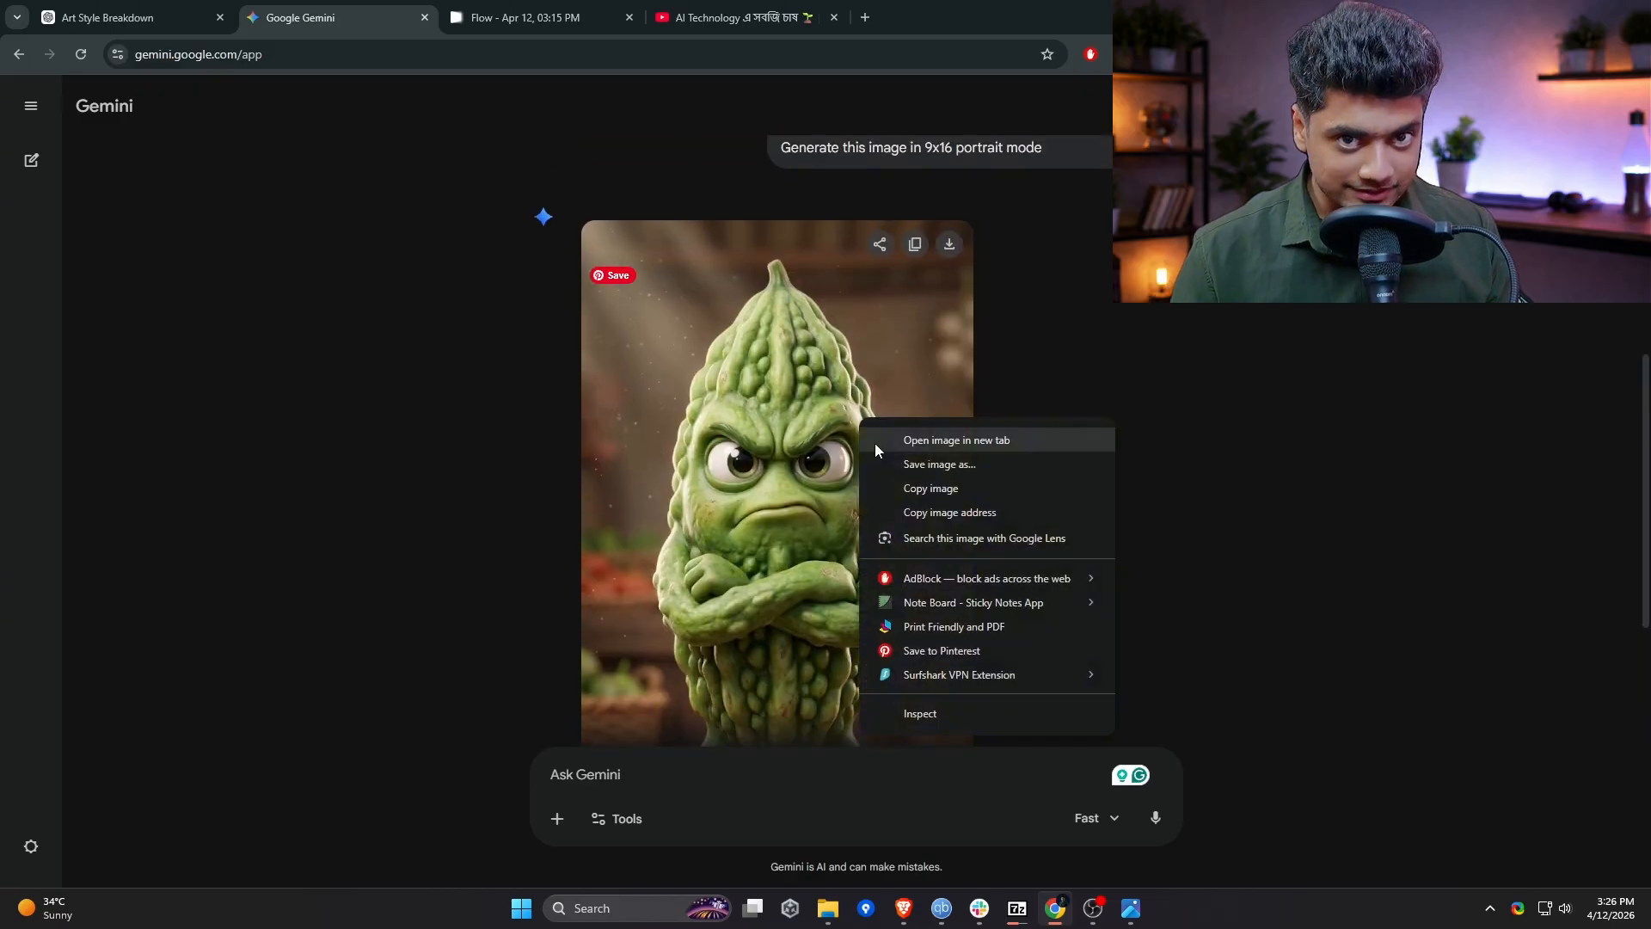
pyautogui.click(1022, 489)
pyautogui.click(949, 247)
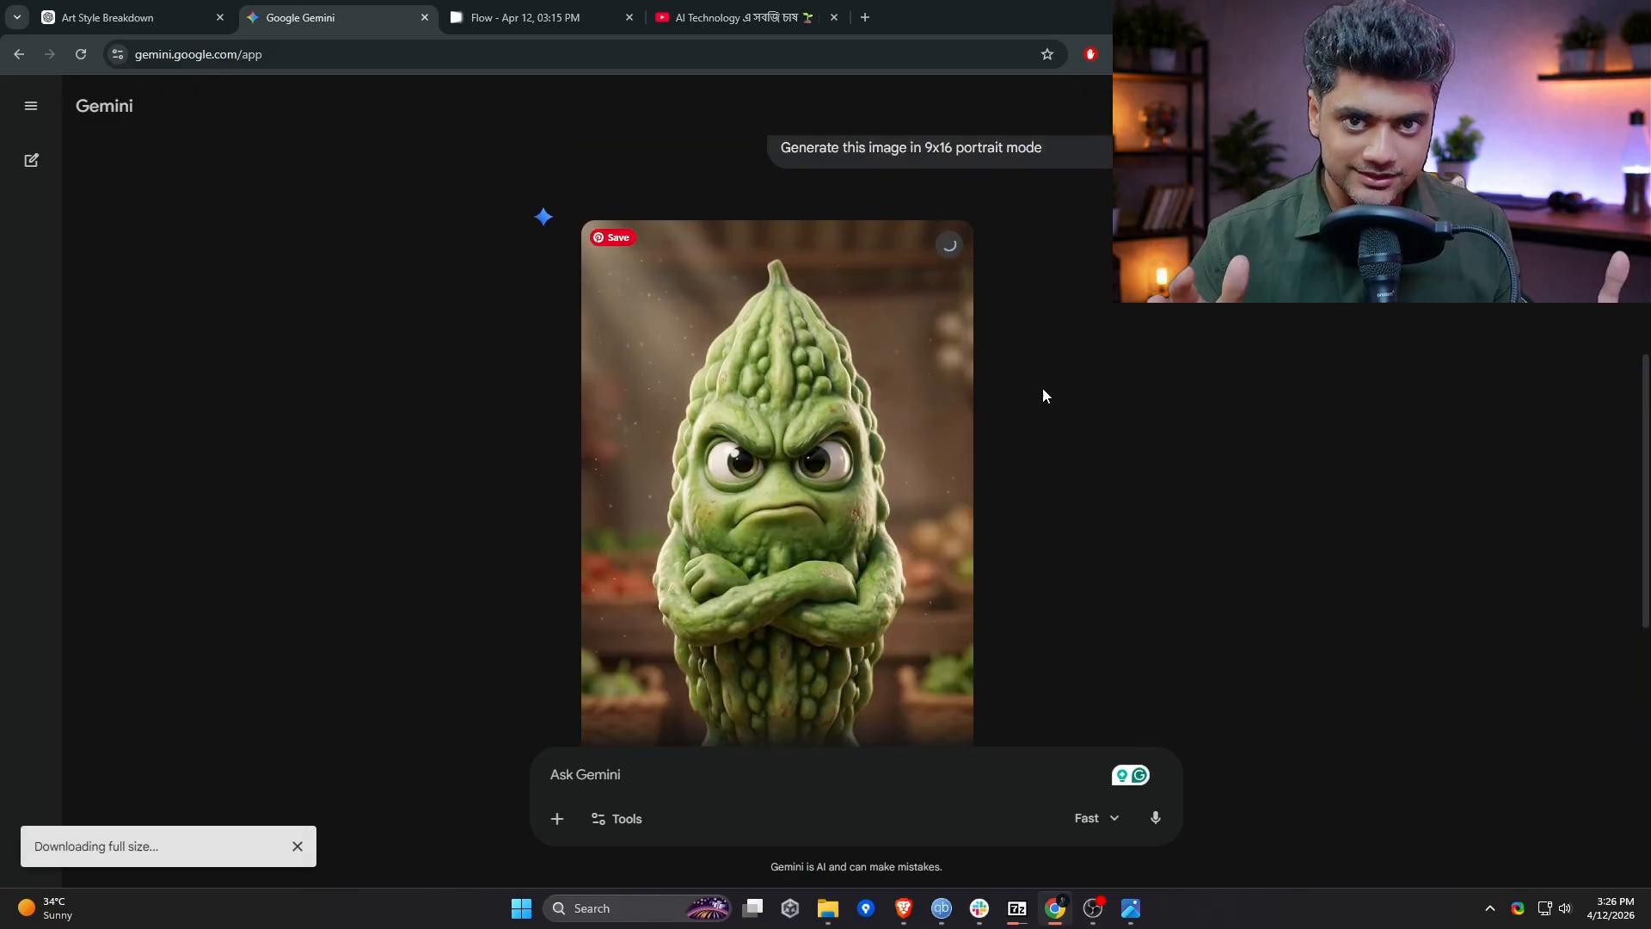
pyautogui.scroll(-1, 794, 588)
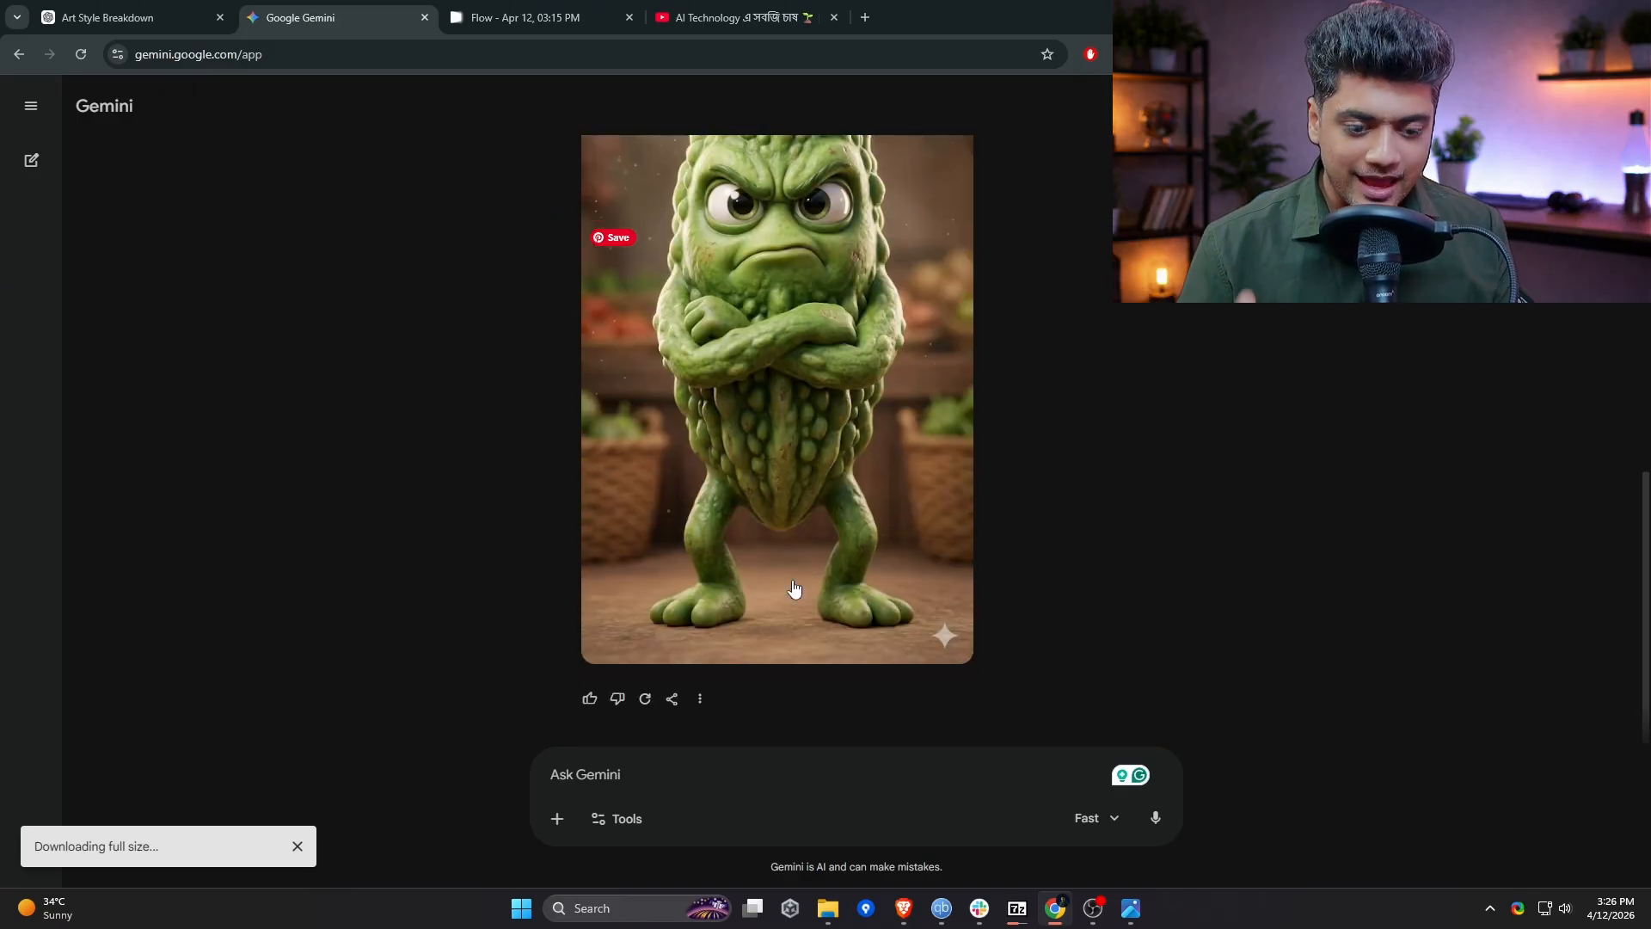
pyautogui.scroll(2, 794, 589)
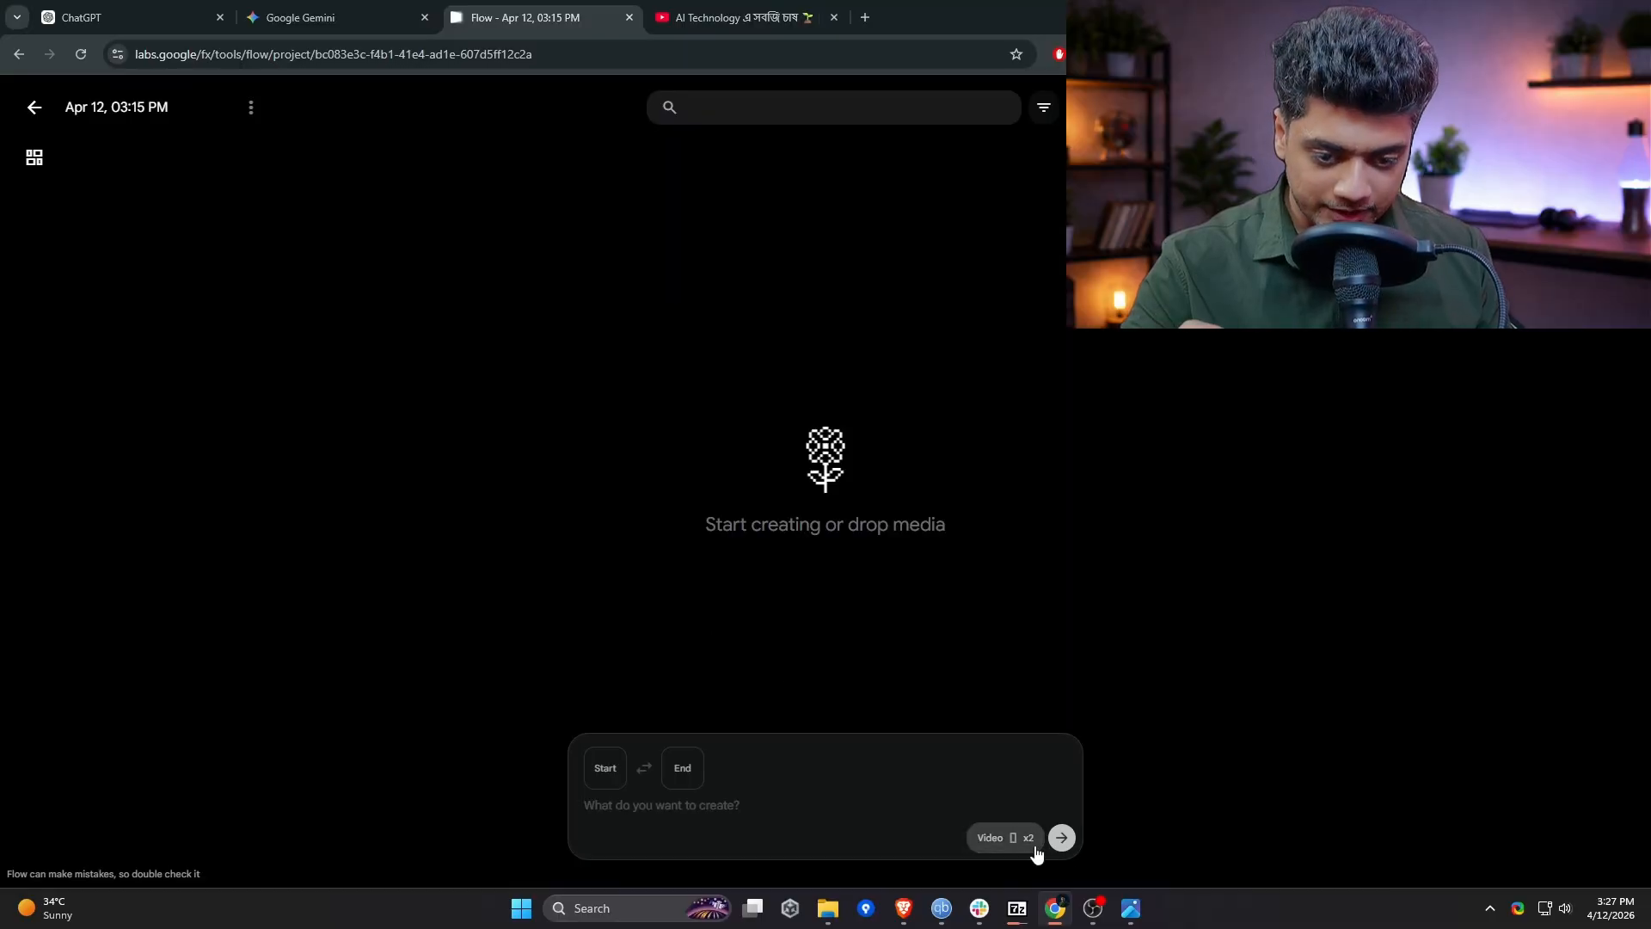
# Open the video generation settings in the Flow project and set one output per prompt.
pyautogui.click(1035, 847)
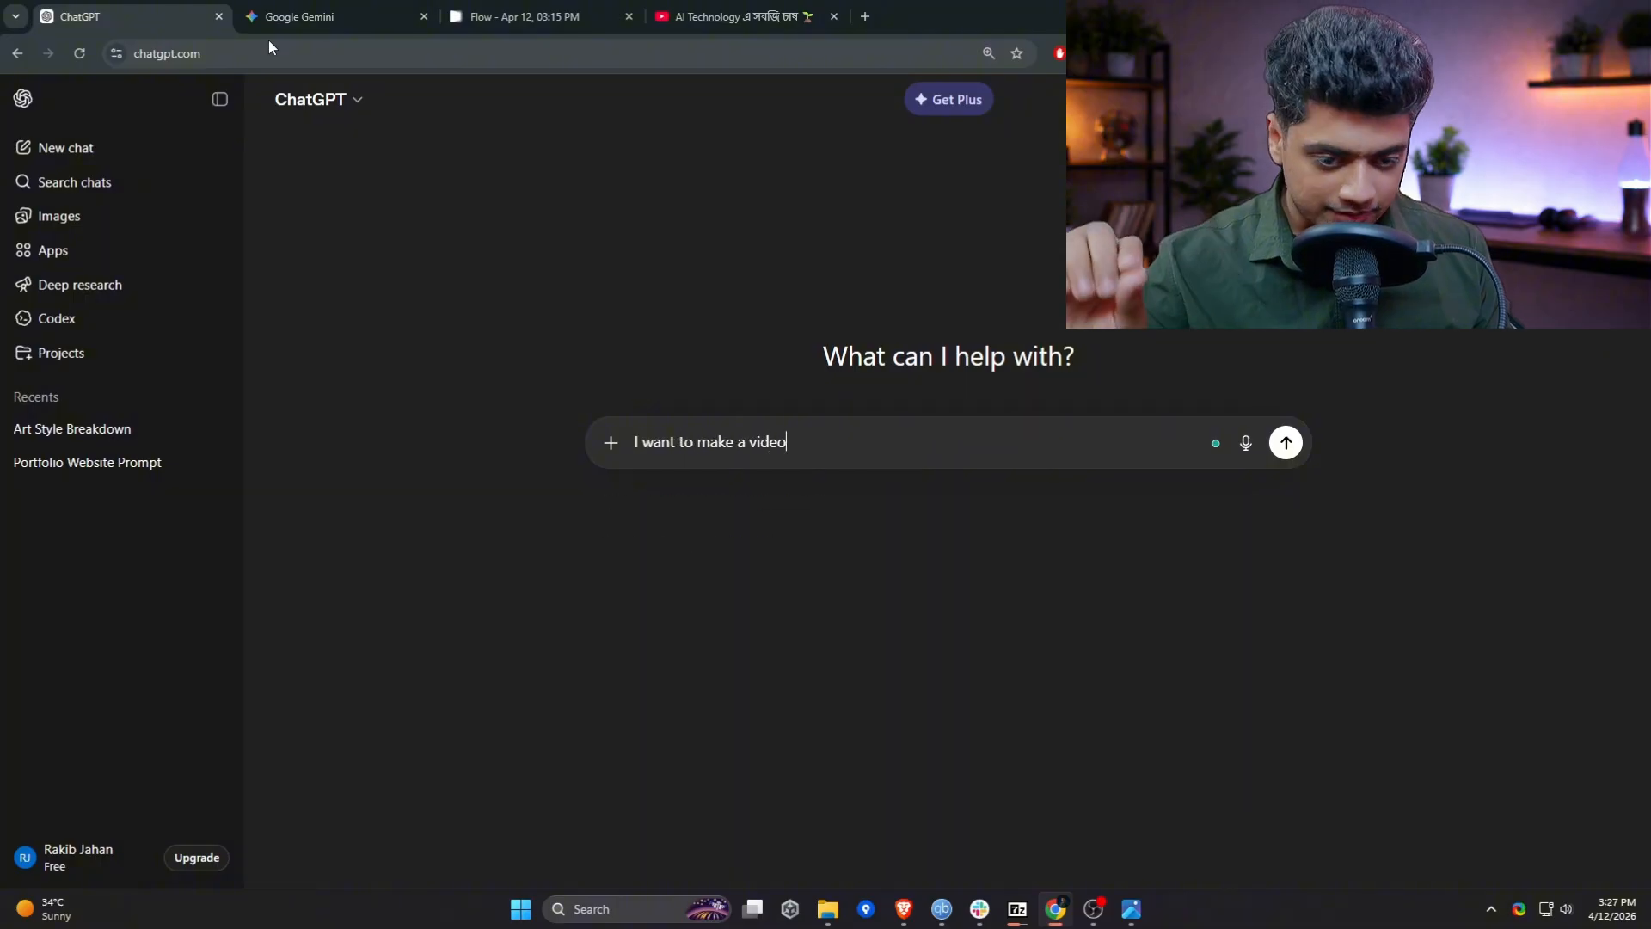
# Ask ChatGPT for a small Bangla script where an aggressive bitter gourd addresses viewers as 'tui' and tells them to watch how vegetable cursing videos are made.
pyautogui.write('w')
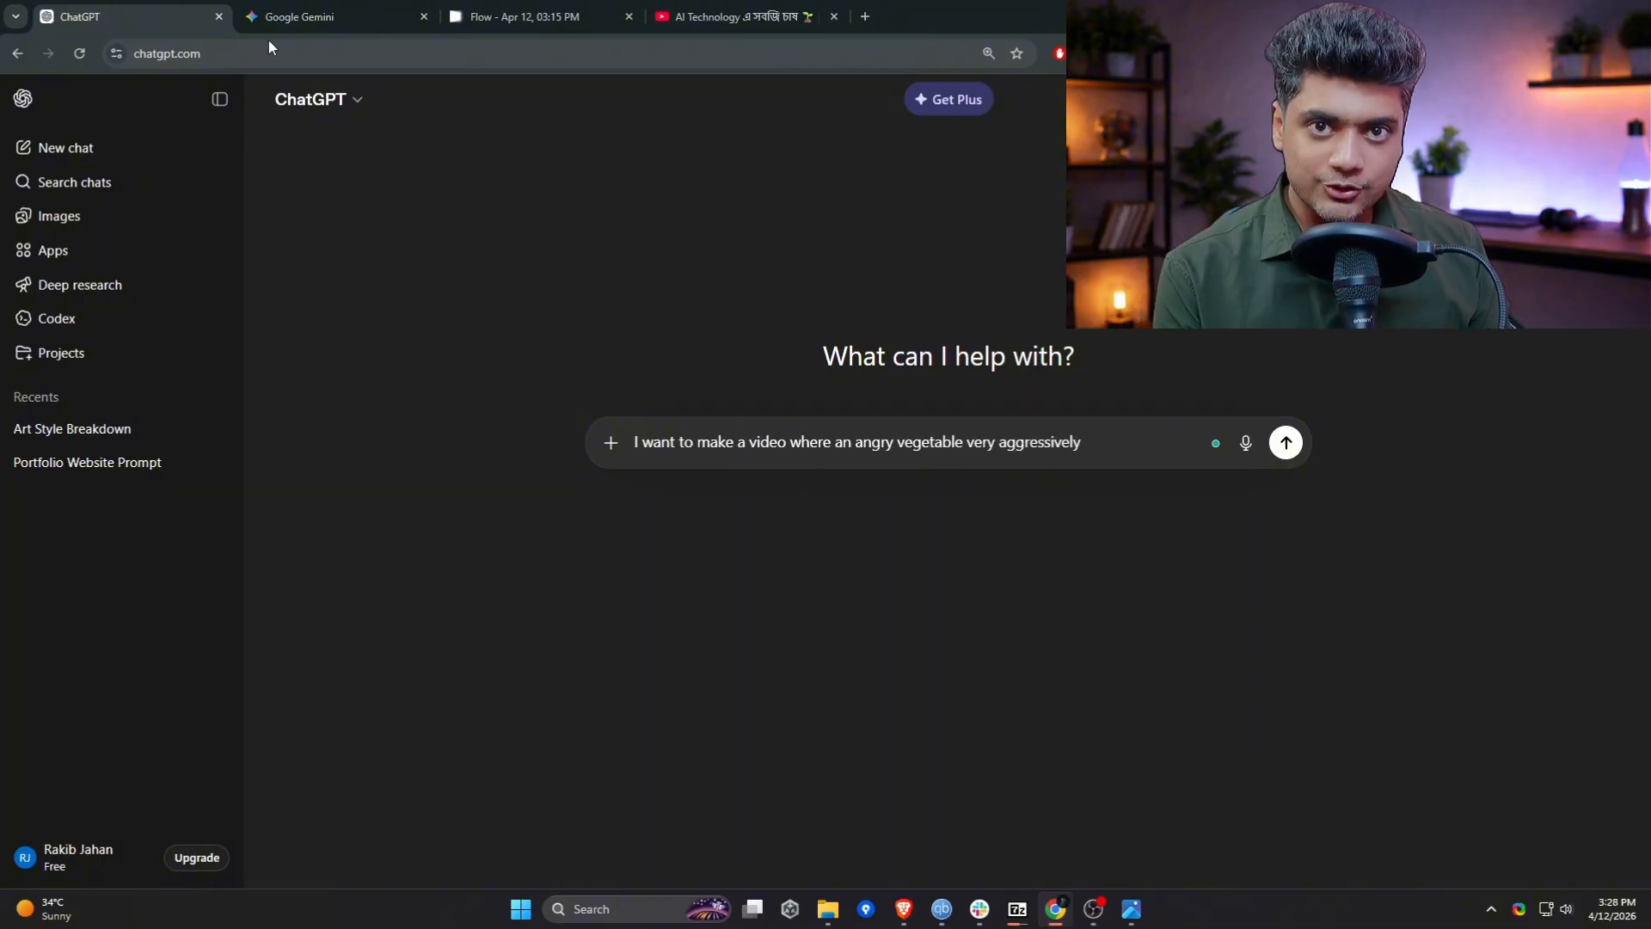
pyautogui.write('ould address peoplea')
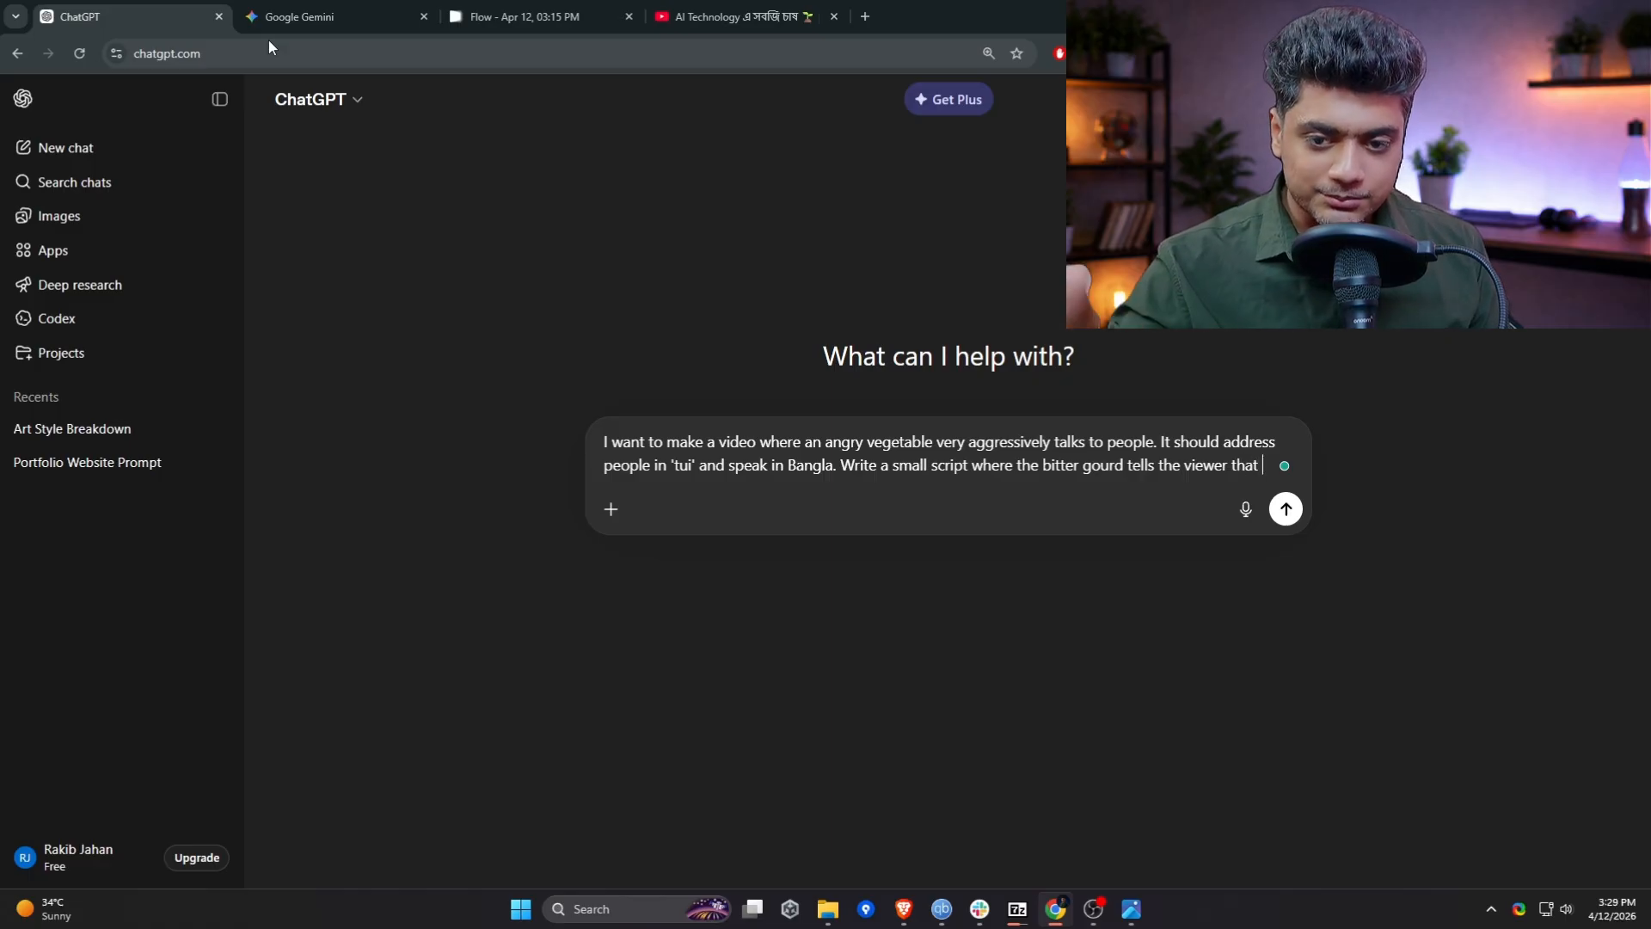
pyautogui.write('sit ar')
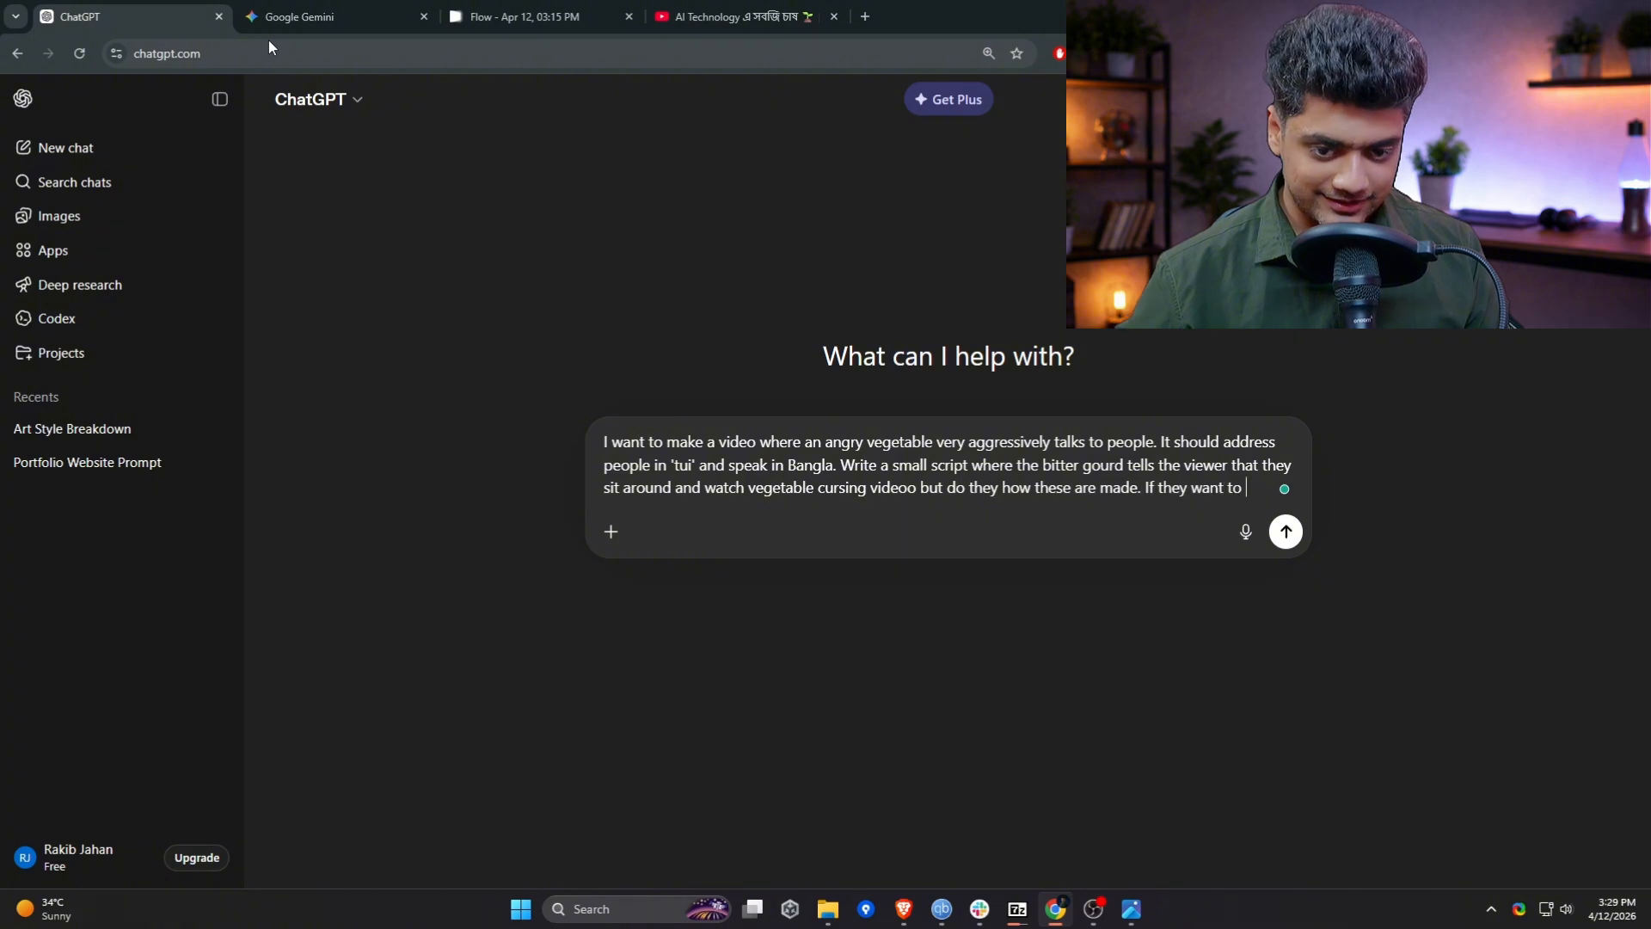
pyautogui.write('know they should watch the video')
pyautogui.press('Return')
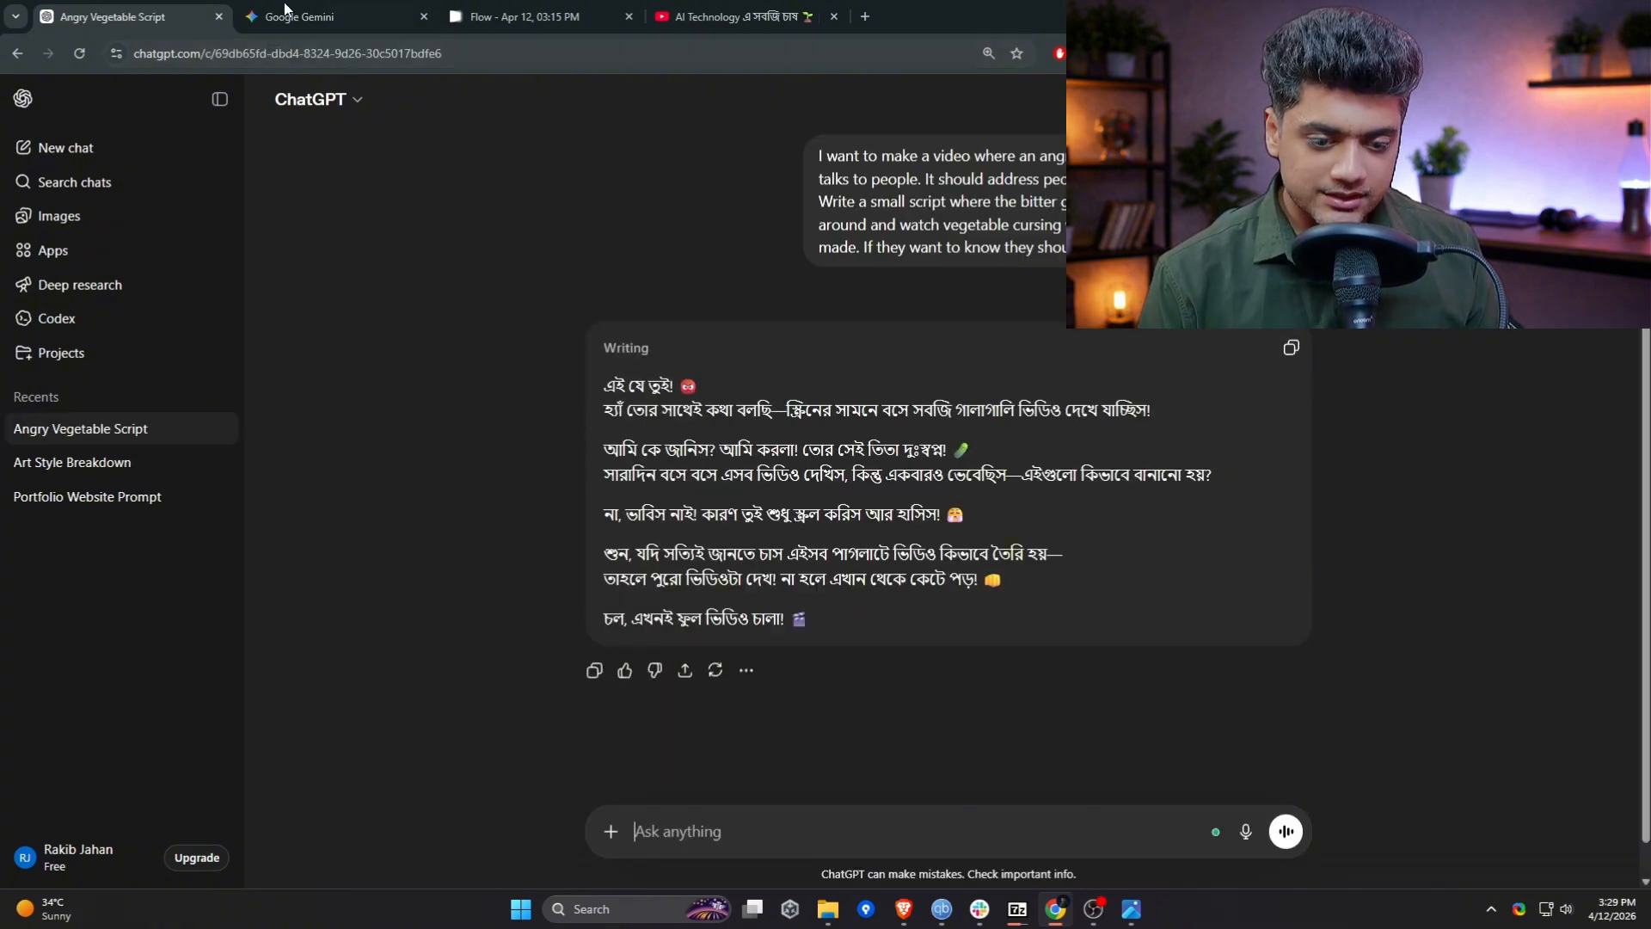
# Draft a follow-up asking for a video prompt description in steps to generate the video with AI using this image as starting point.
pyautogui.moveTo(785, 411); pyautogui.dragTo(1020, 476)
pyautogui.click(865, 824)
pyautogui.write('now write a video prompt desig')
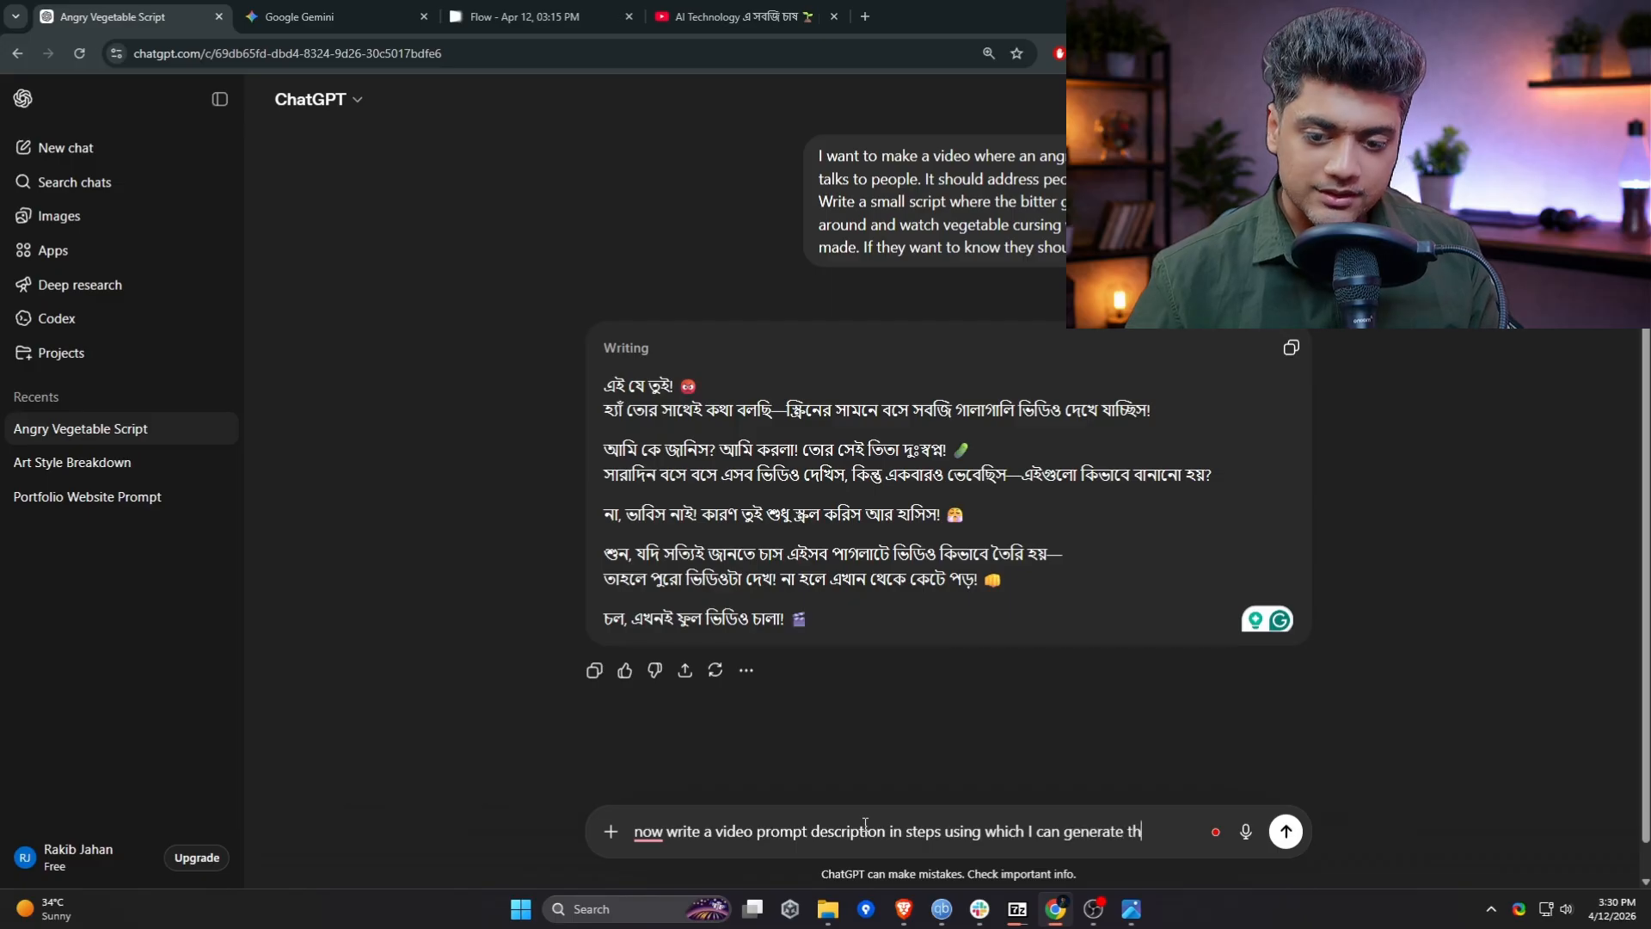
pyautogui.write('h AI using this imag')
pyautogui.write('point')
pyautogui.click(610, 832)
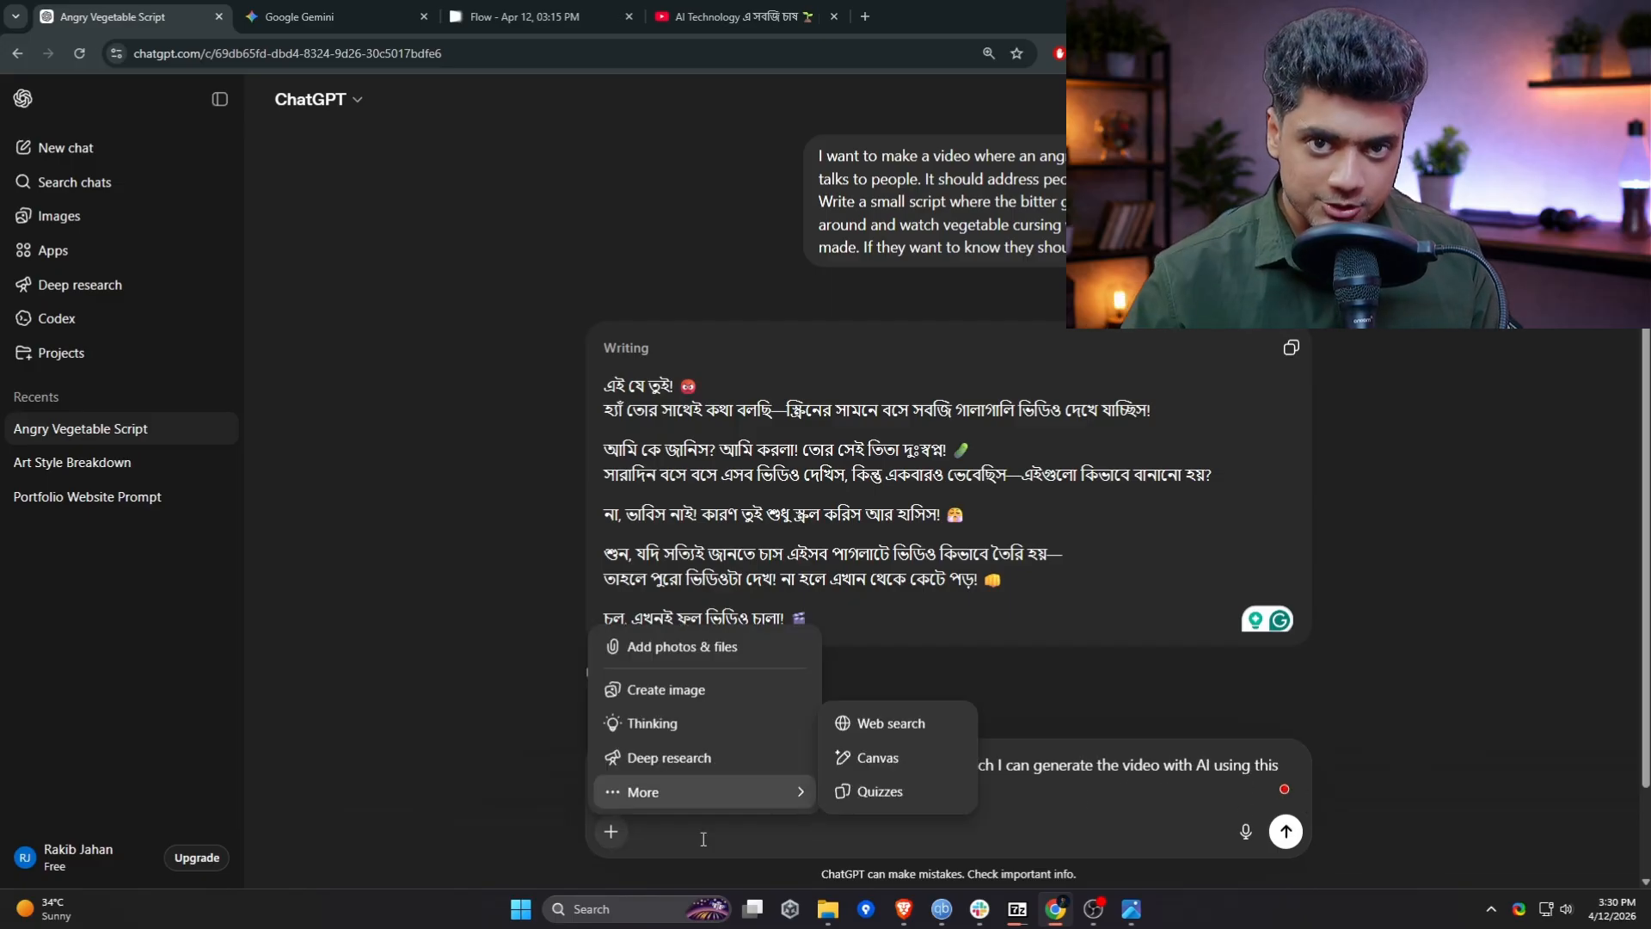
pyautogui.press('super+v')
pyautogui.click(882, 705)
pyautogui.click(713, 613)
# Attach the downloaded bitter gourd image file to the follow-up request and send it.
pyautogui.click(610, 832)
pyautogui.click(726, 647)
pyautogui.doubleClick(1150, 744)
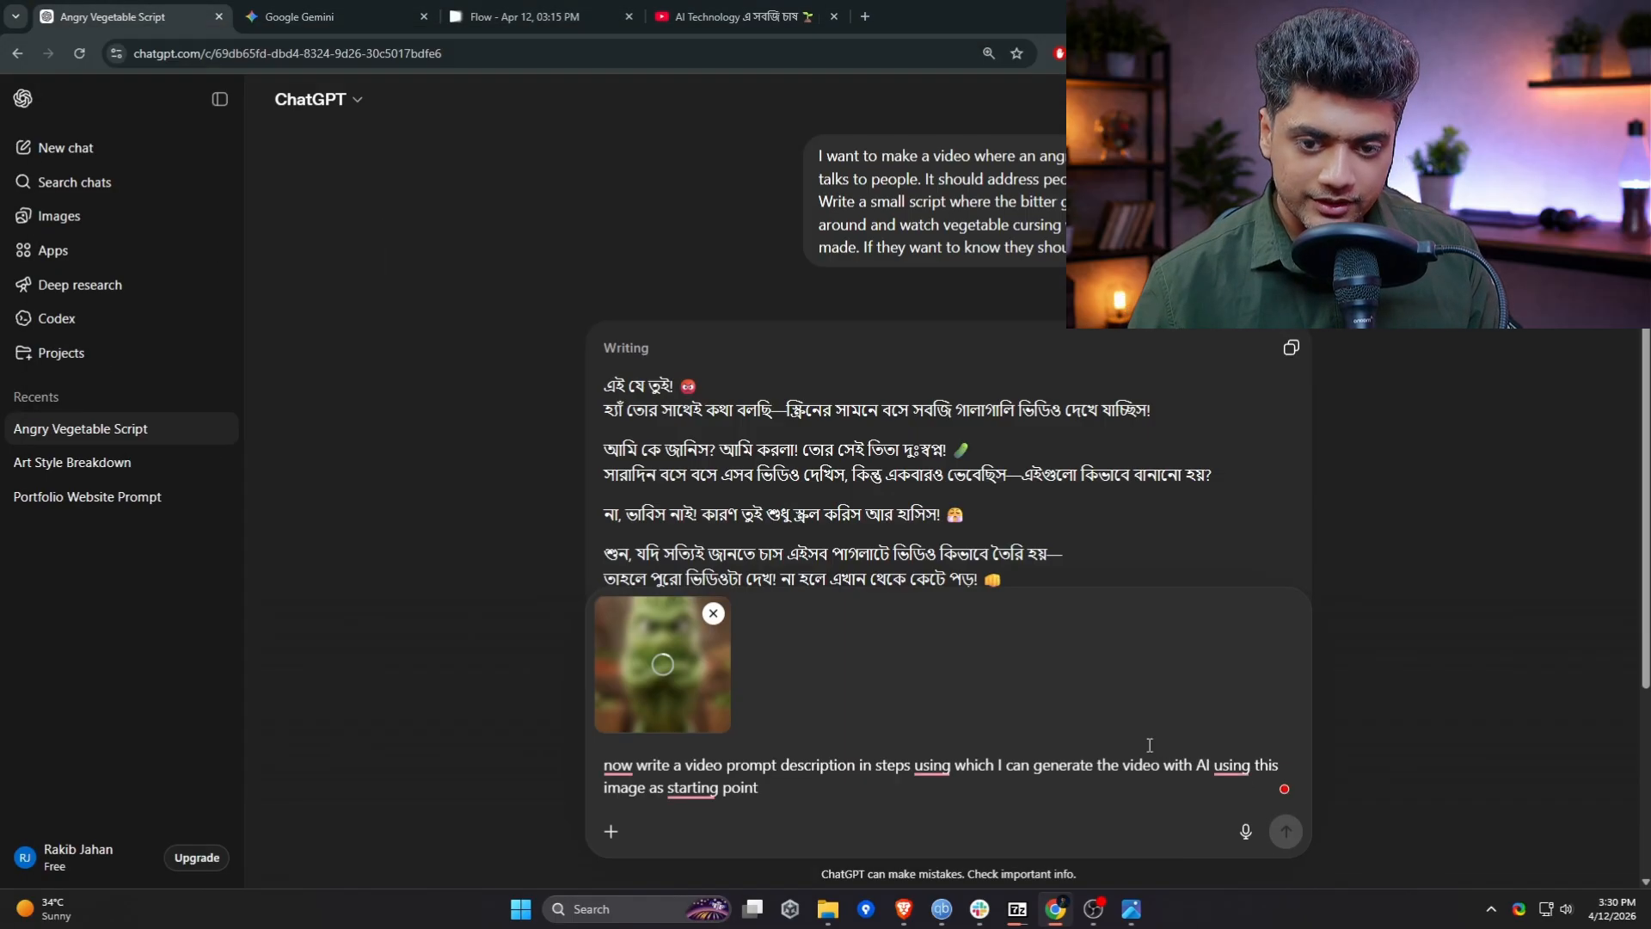
pyautogui.click(1285, 831)
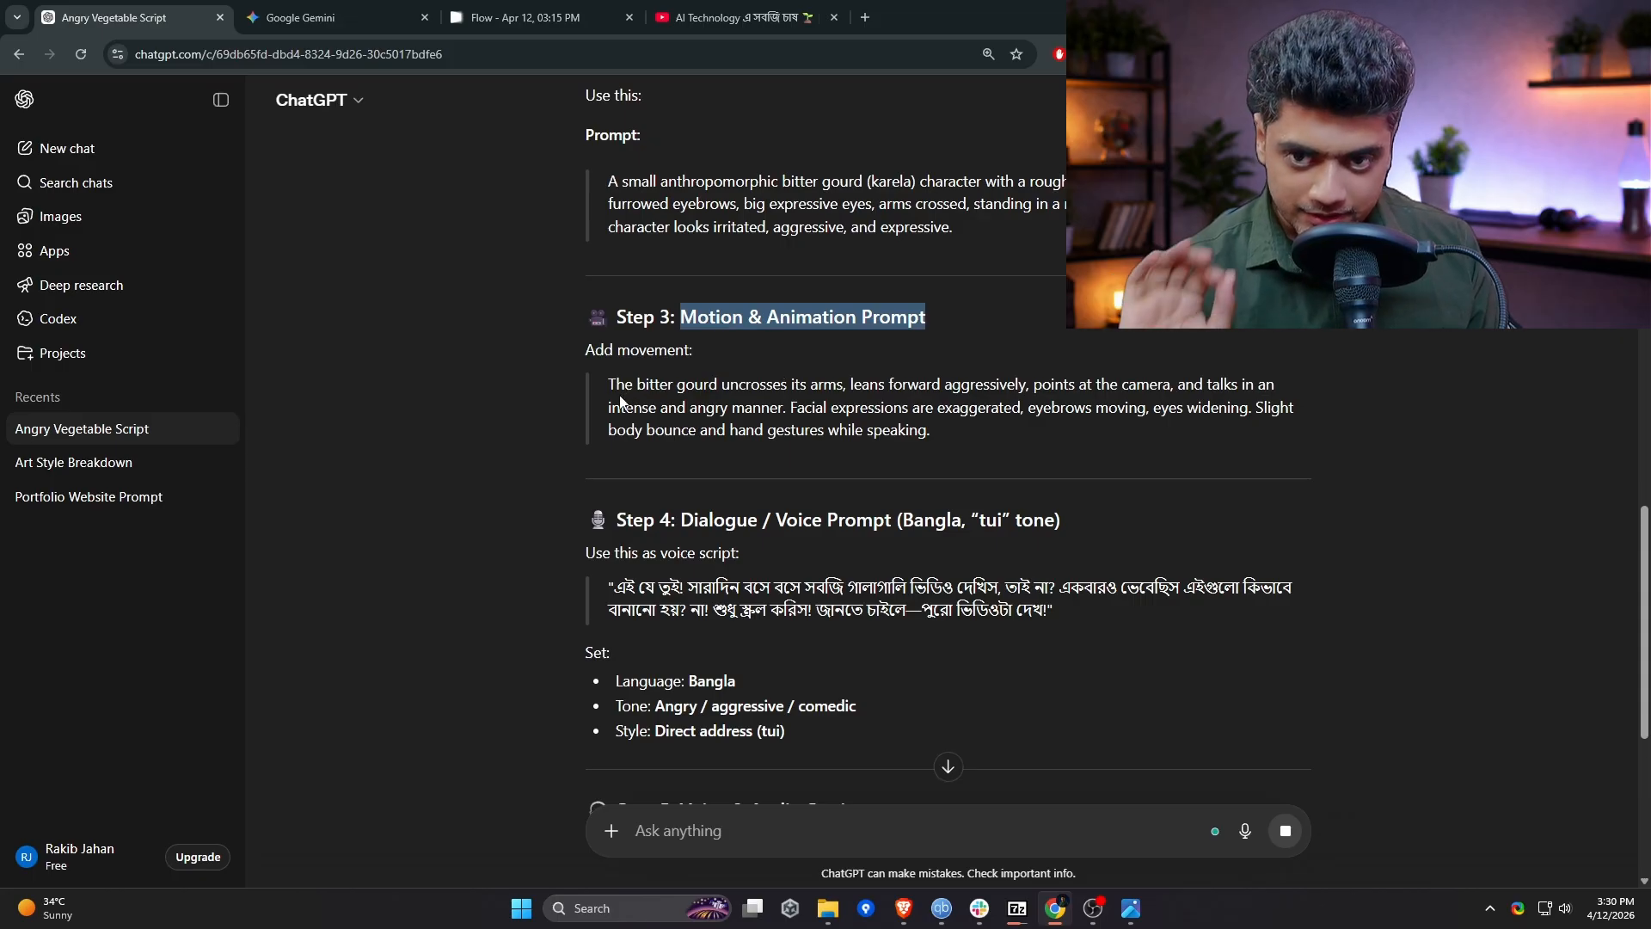
# Copy the Step 3 motion and animation prompt text from ChatGPT into Flow's video prompt.
pyautogui.moveTo(609, 387); pyautogui.dragTo(930, 442)
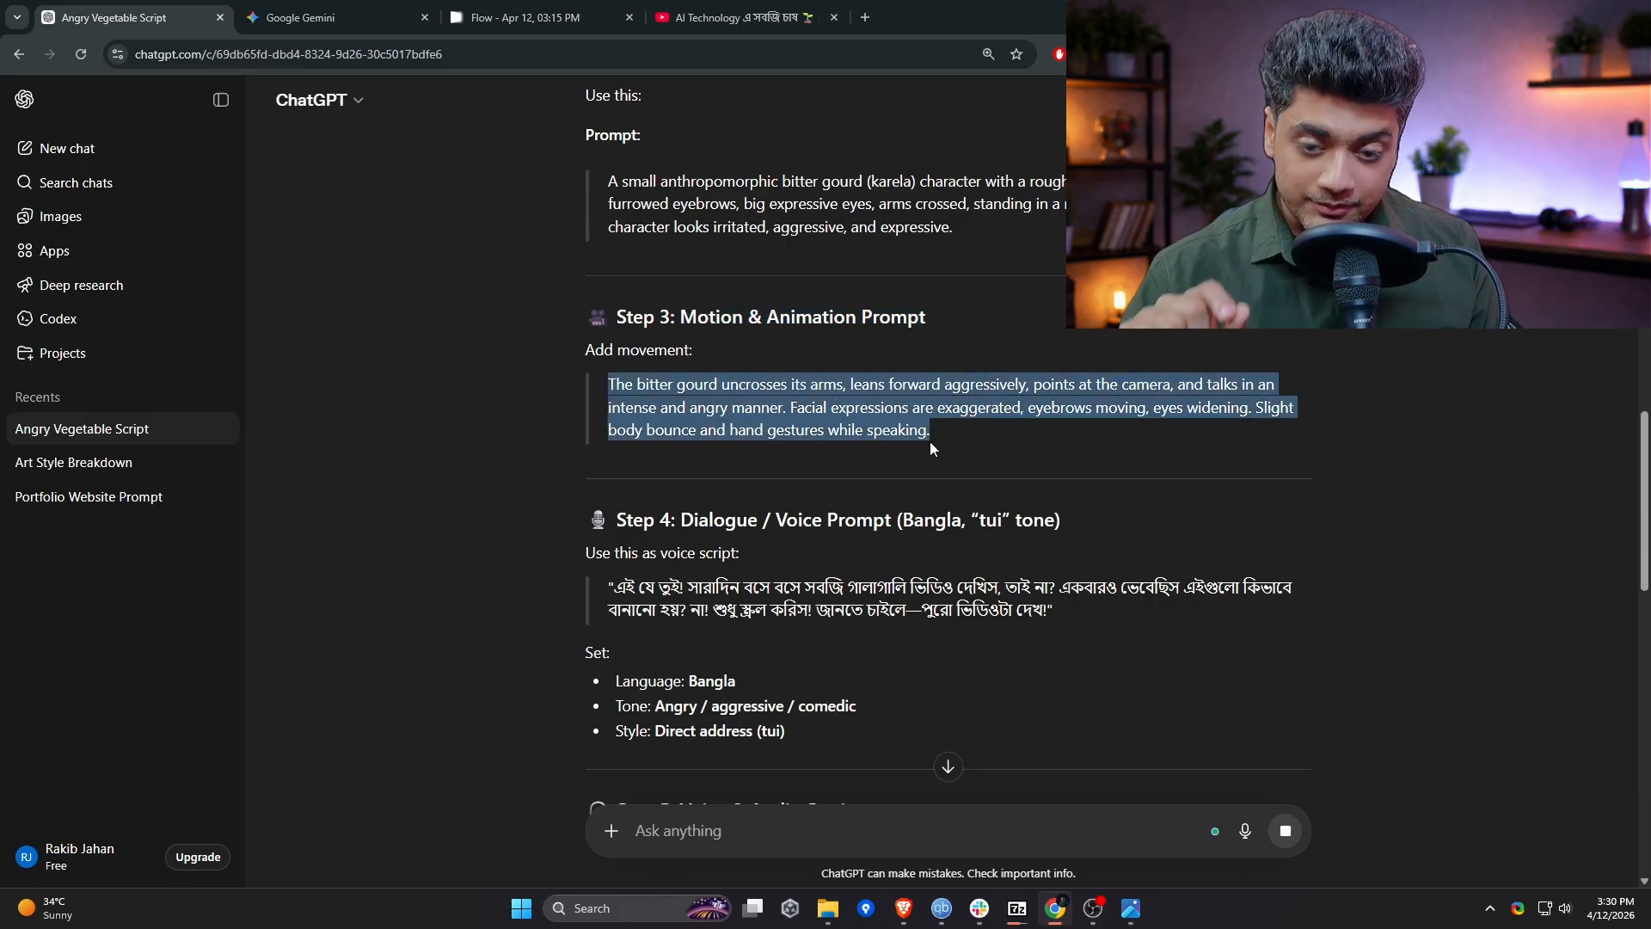
pyautogui.hotkey('ctrl', 'c')
pyautogui.click(534, 17)
pyautogui.hotkey('ctrl', 'v')
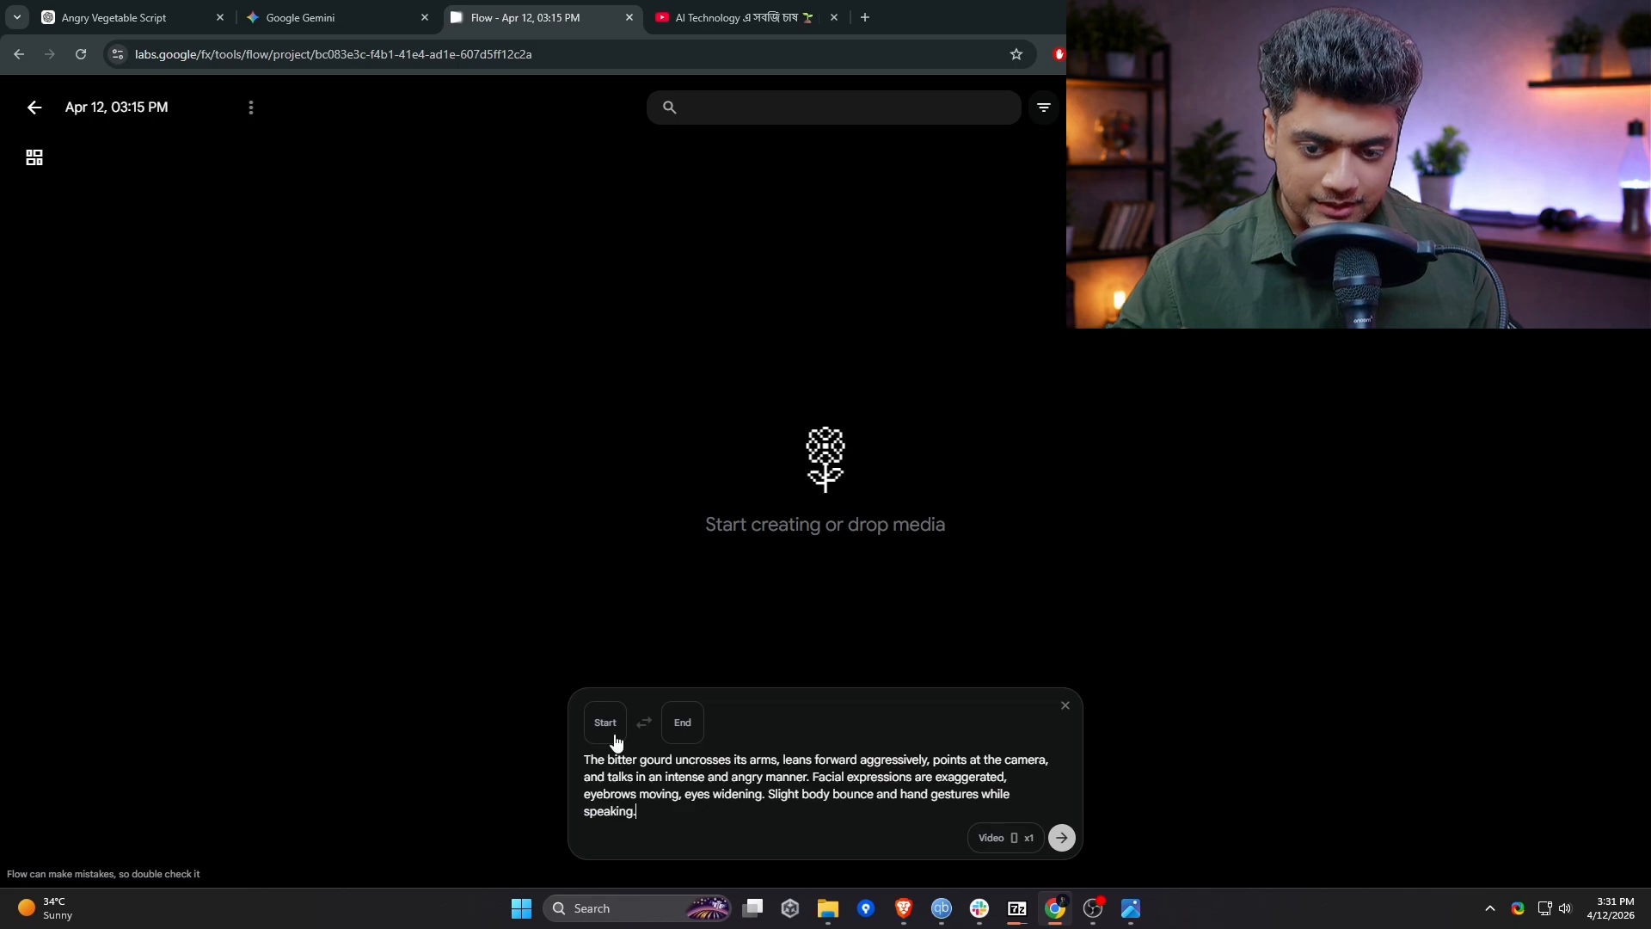
# Upload the bitter gourd image in Flow as the video's start frame.
pyautogui.click(616, 741)
pyautogui.click(529, 650)
pyautogui.click(998, 567)
pyautogui.doubleClick(612, 413)
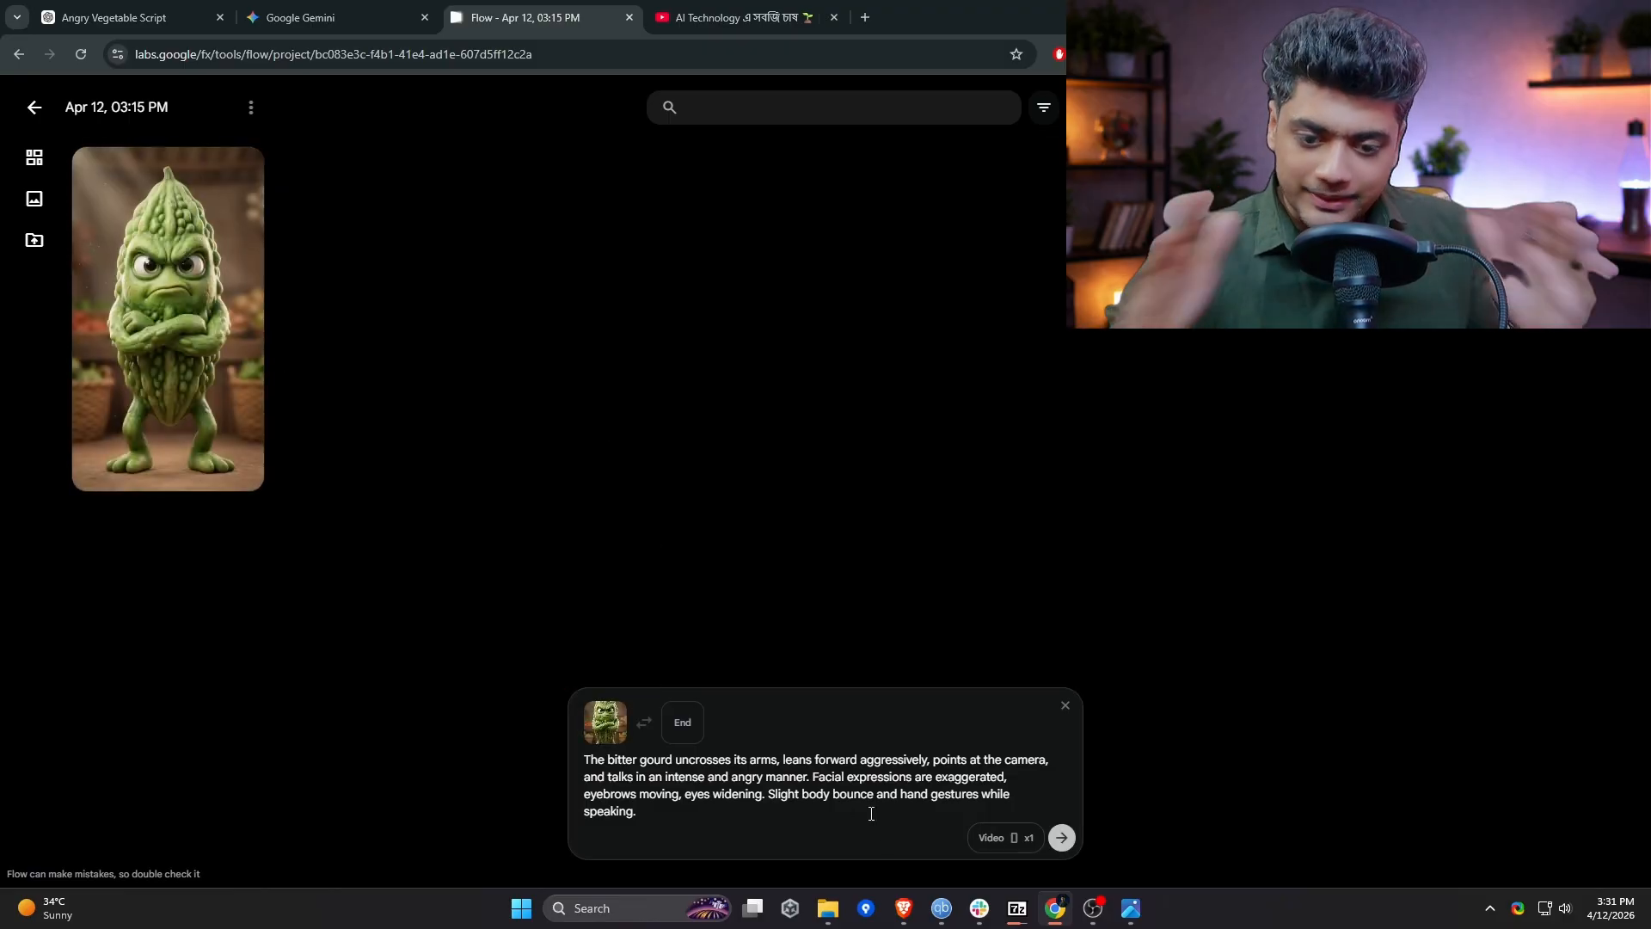
# Switch to ChatGPT and copy the Bangla dialogue from the Step 4 voice script, leaving out its opening words.
pyautogui.click(129, 17)
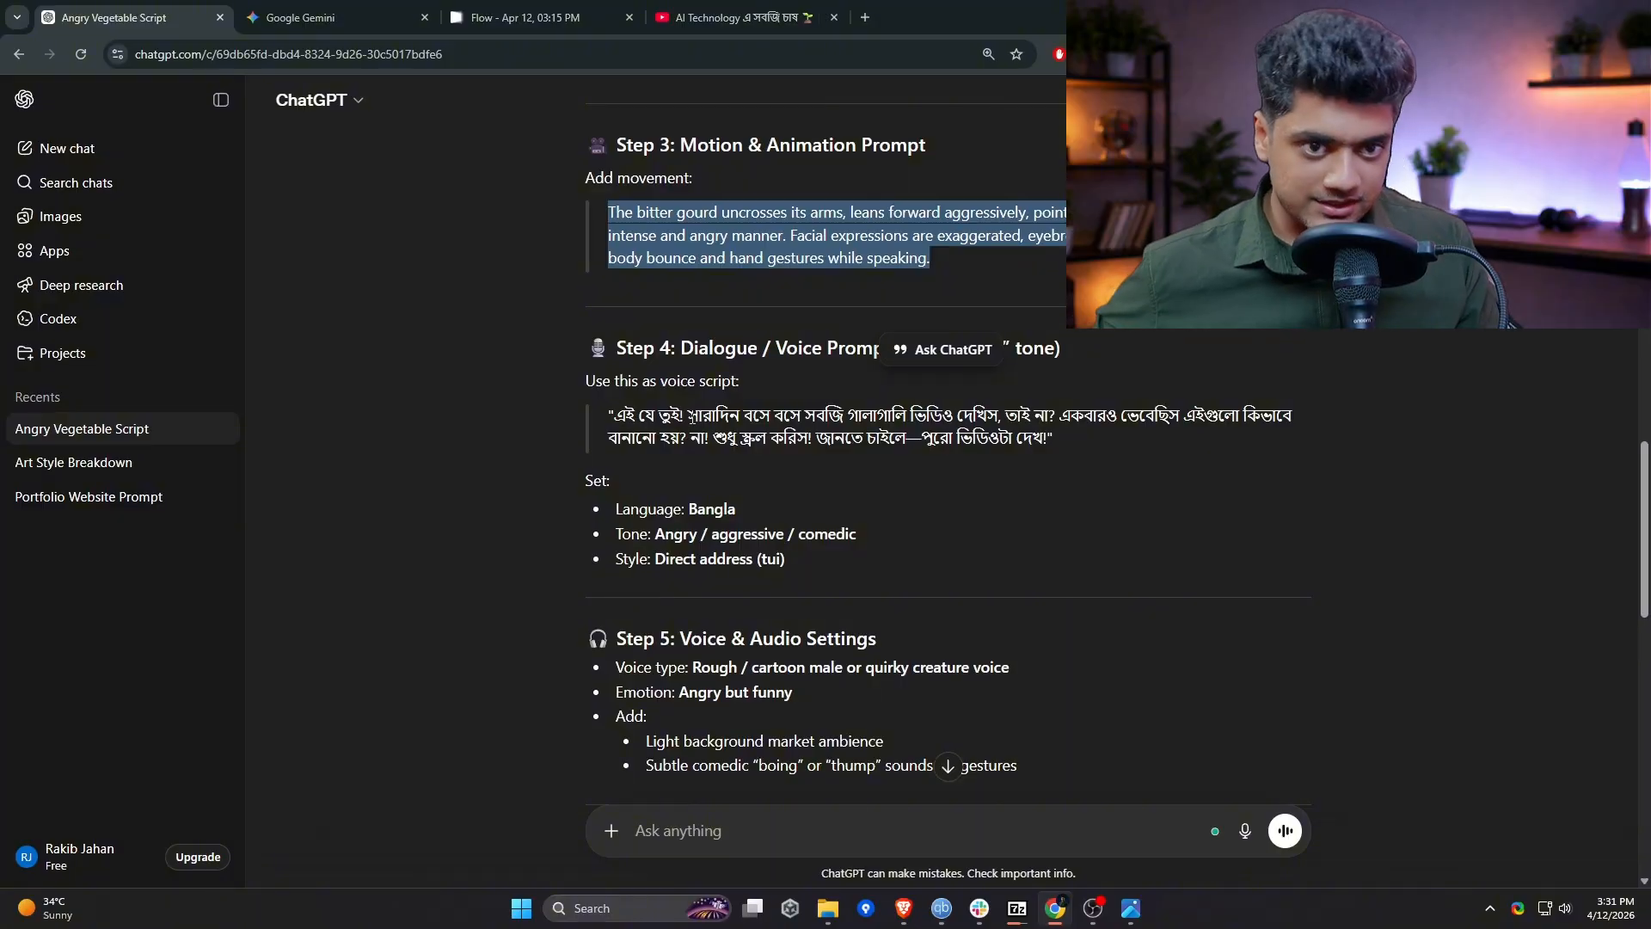
pyautogui.moveTo(688, 417); pyautogui.dragTo(909, 417)
pyautogui.moveTo(689, 417); pyautogui.dragTo(1297, 445)
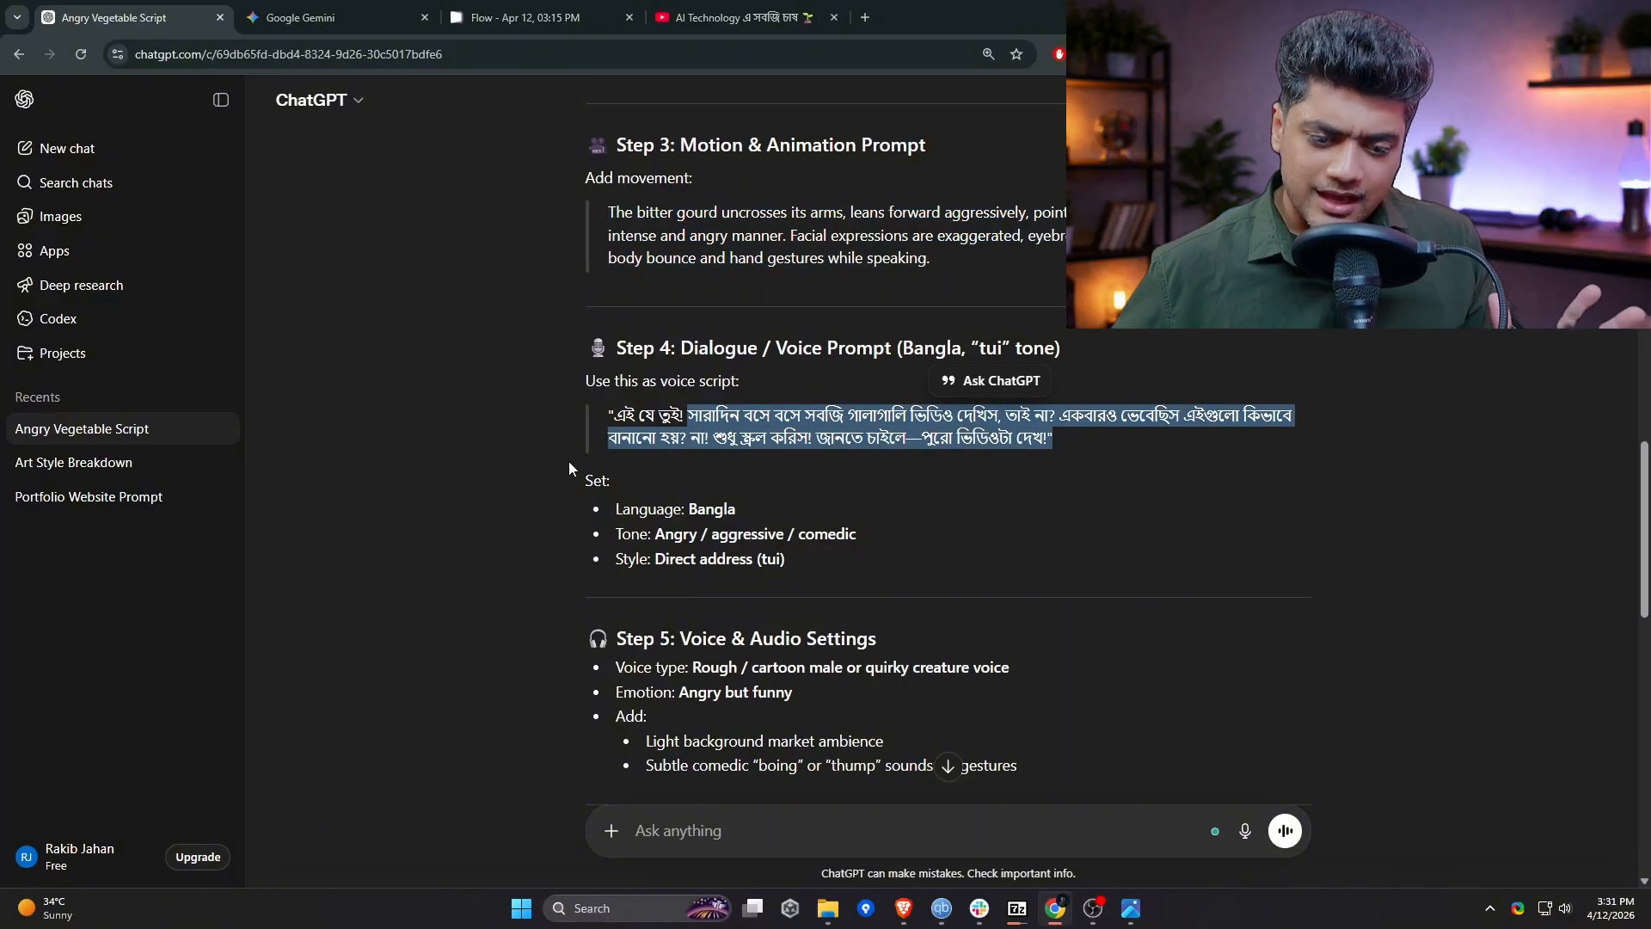
# Add "The vegetable says exactly this" and the quoted Bangla dialogue to Flow's video prompt, then generate the video.
pyautogui.click(525, 17)
pyautogui.write('The ')
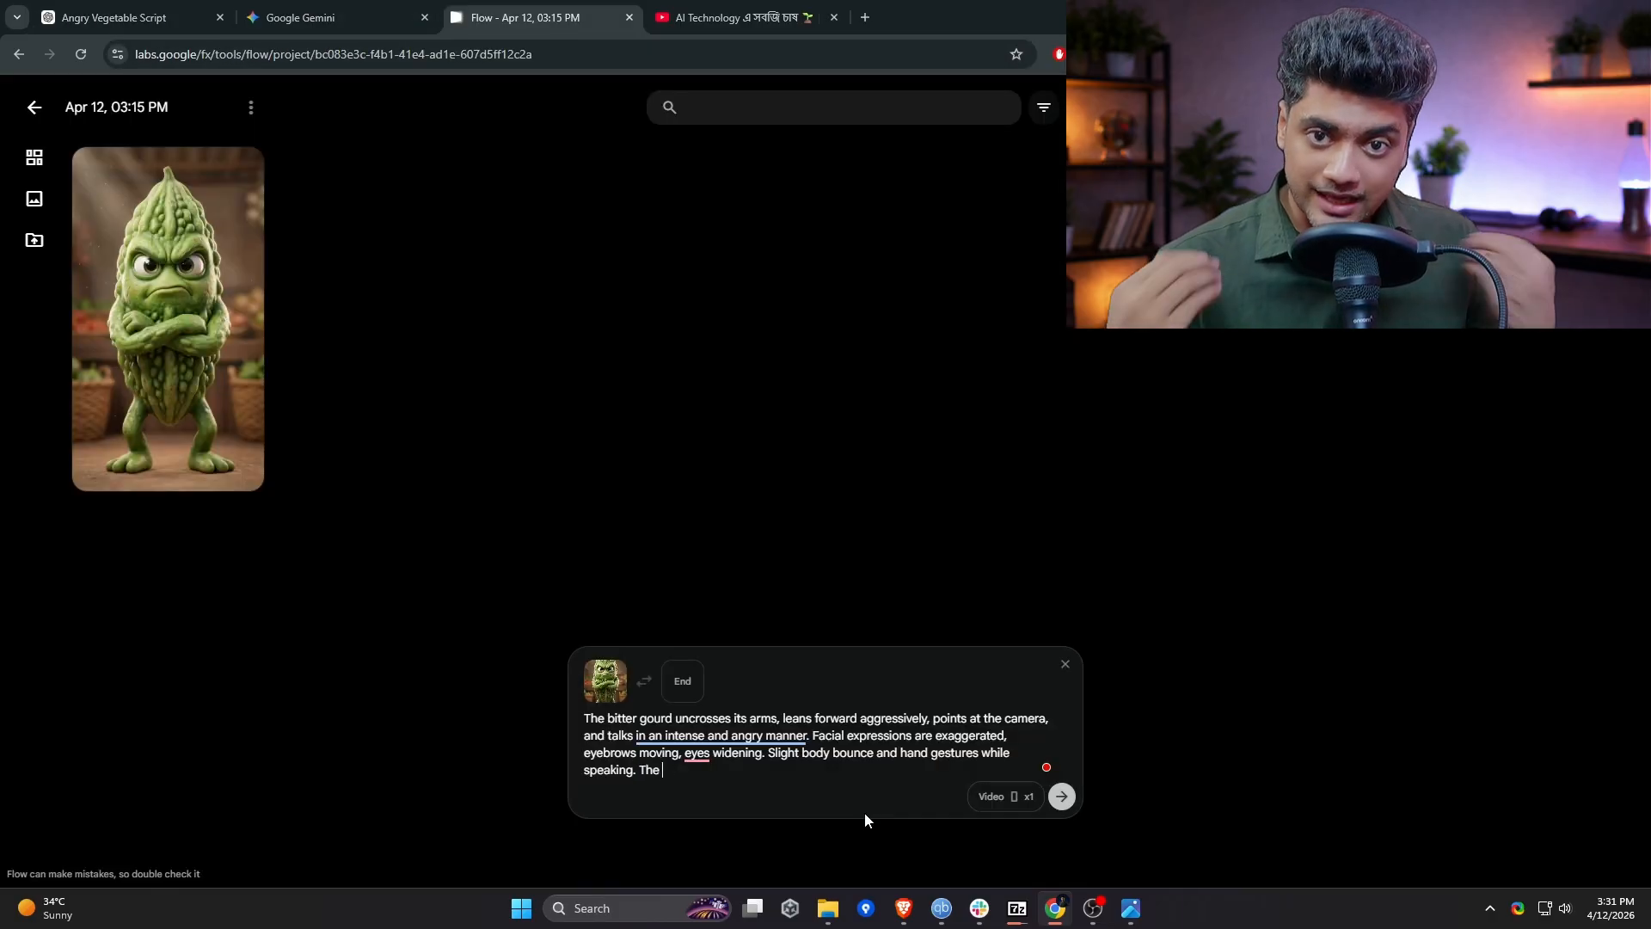
pyautogui.write('vegetable says exactly ')
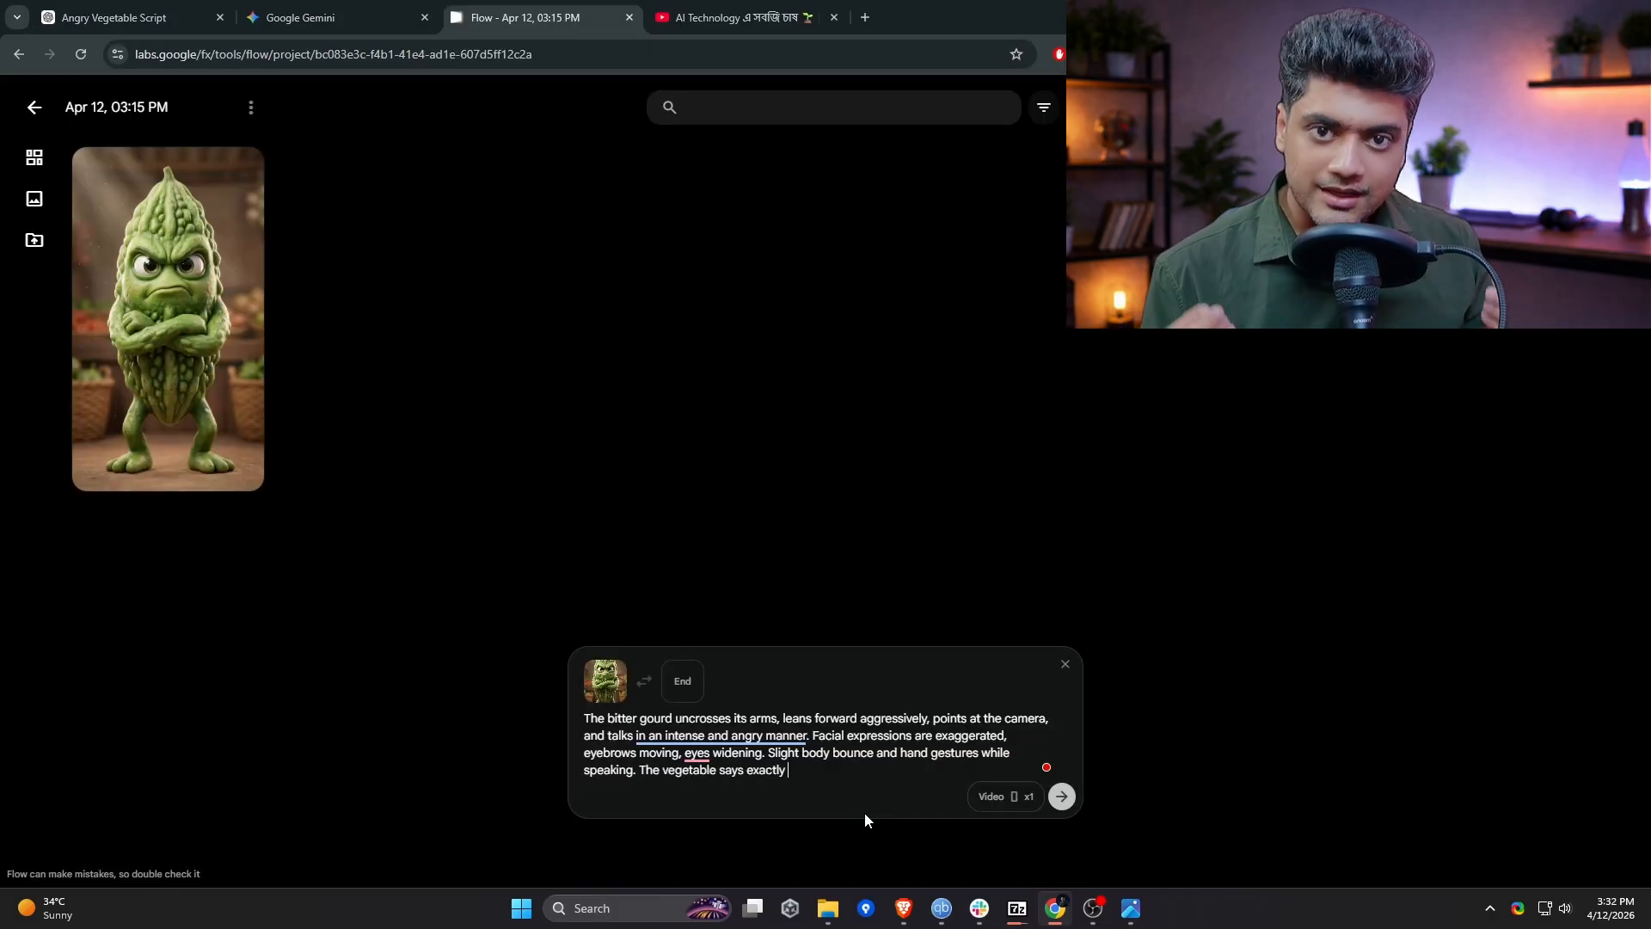
pyautogui.write('this')
pyautogui.hotkey('ctrl', 'v')
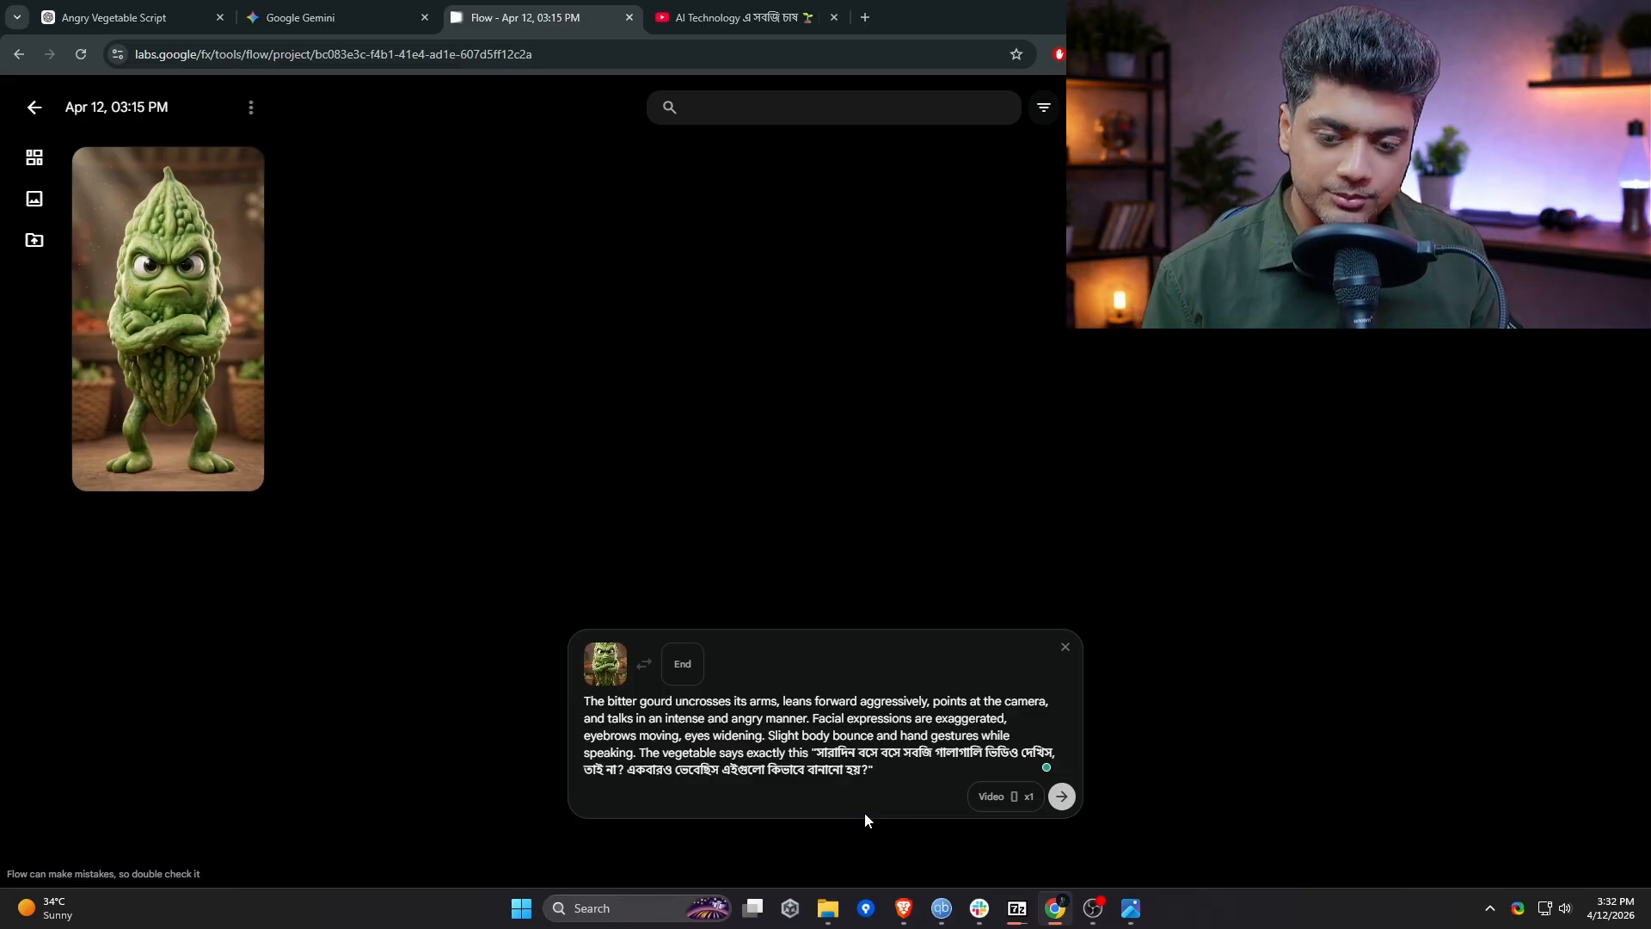
pyautogui.press('Return')
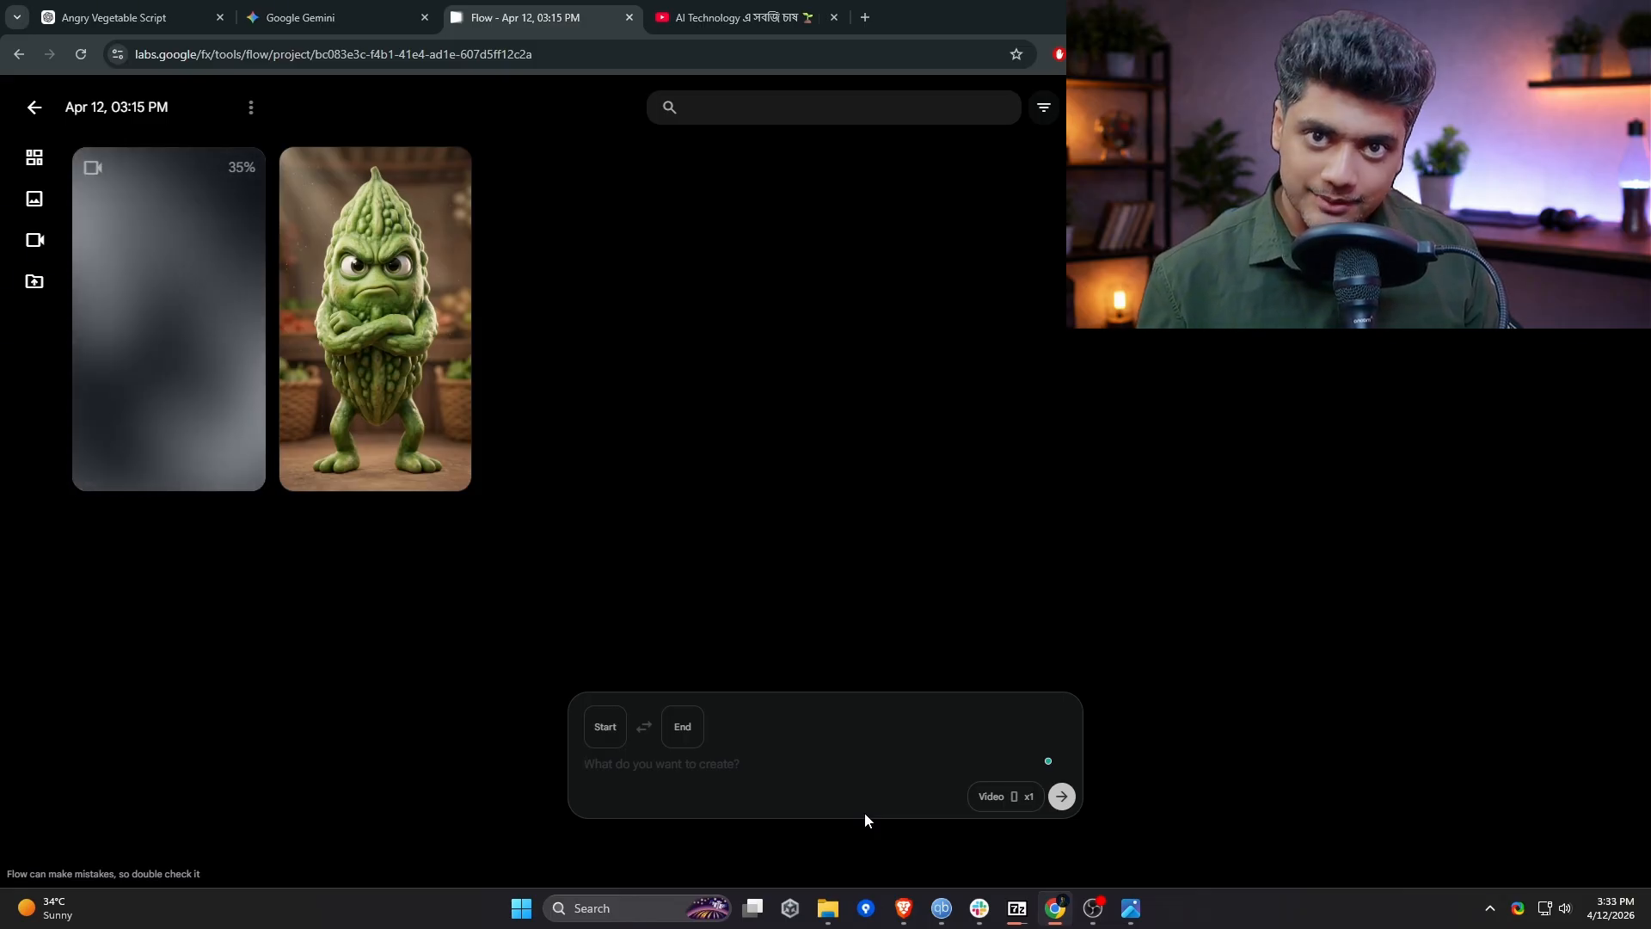
# Open the generated bitter gourd video in Flow, expand its full prompt and watch the clip.
pyautogui.click(120, 423)
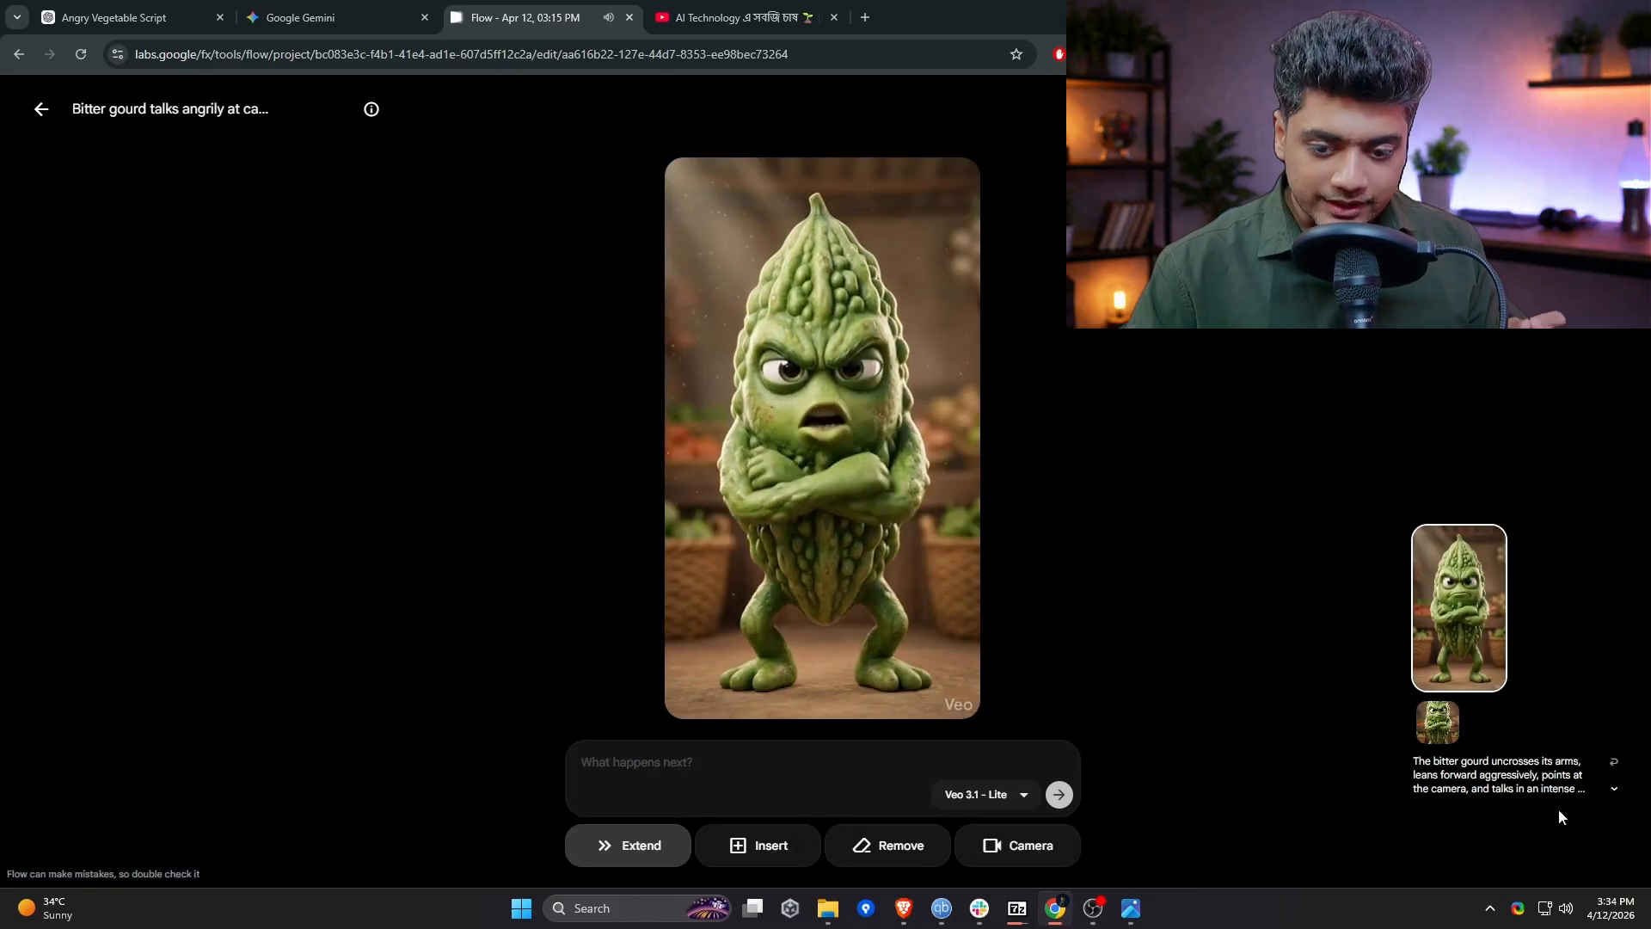
pyautogui.click(1613, 788)
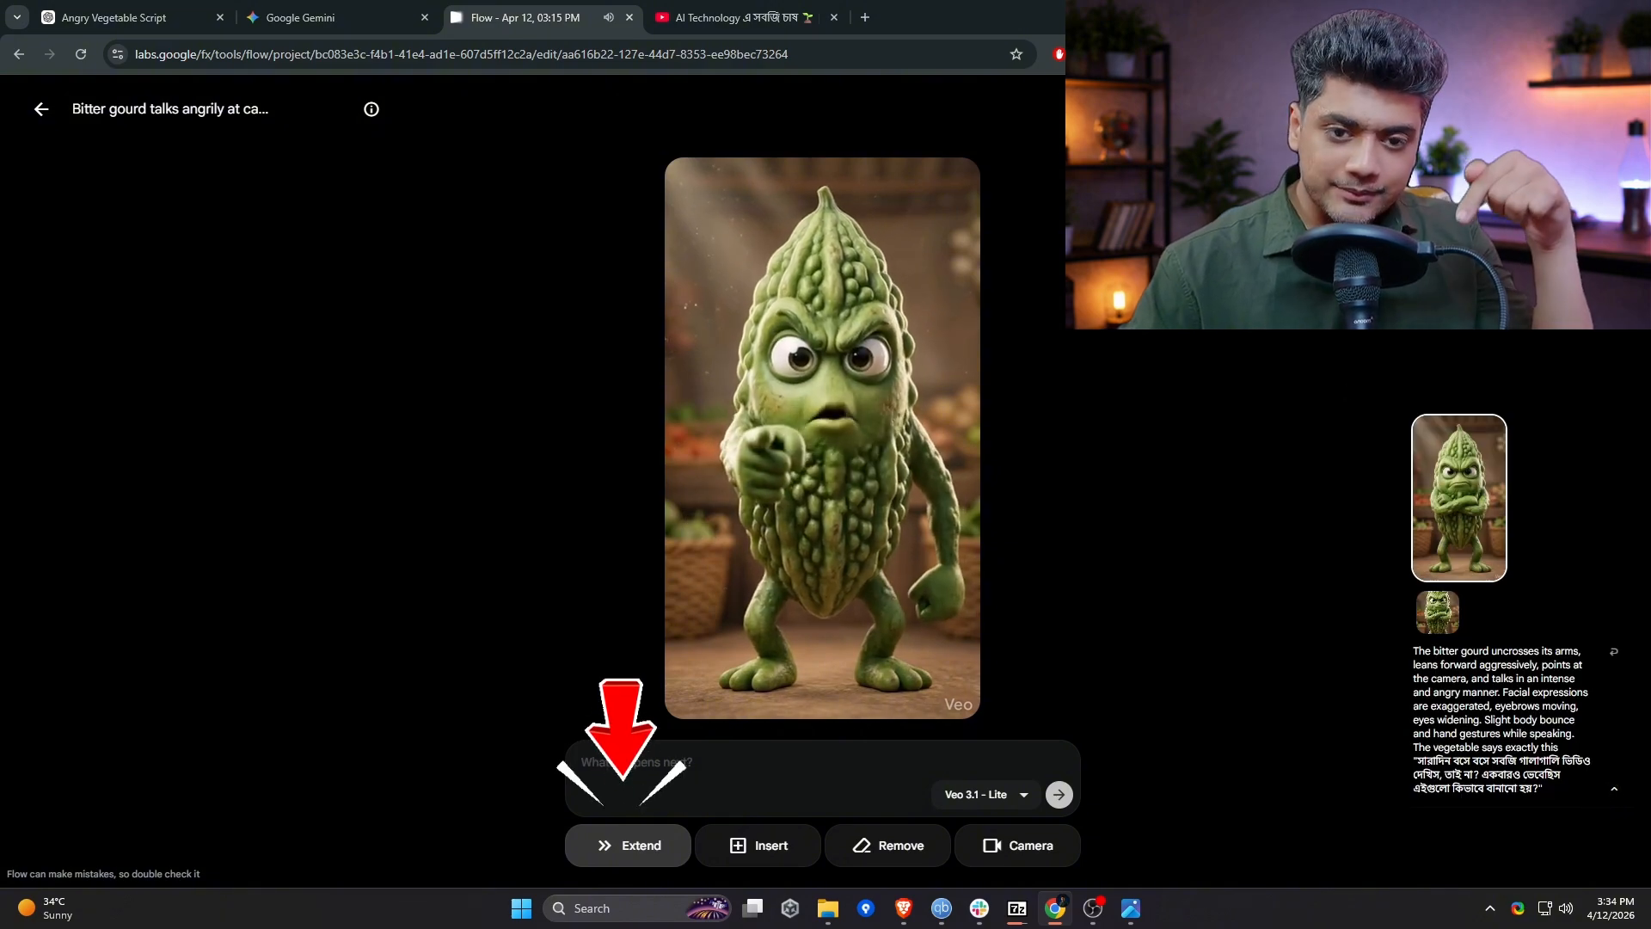
pyautogui.moveTo(944, 585)
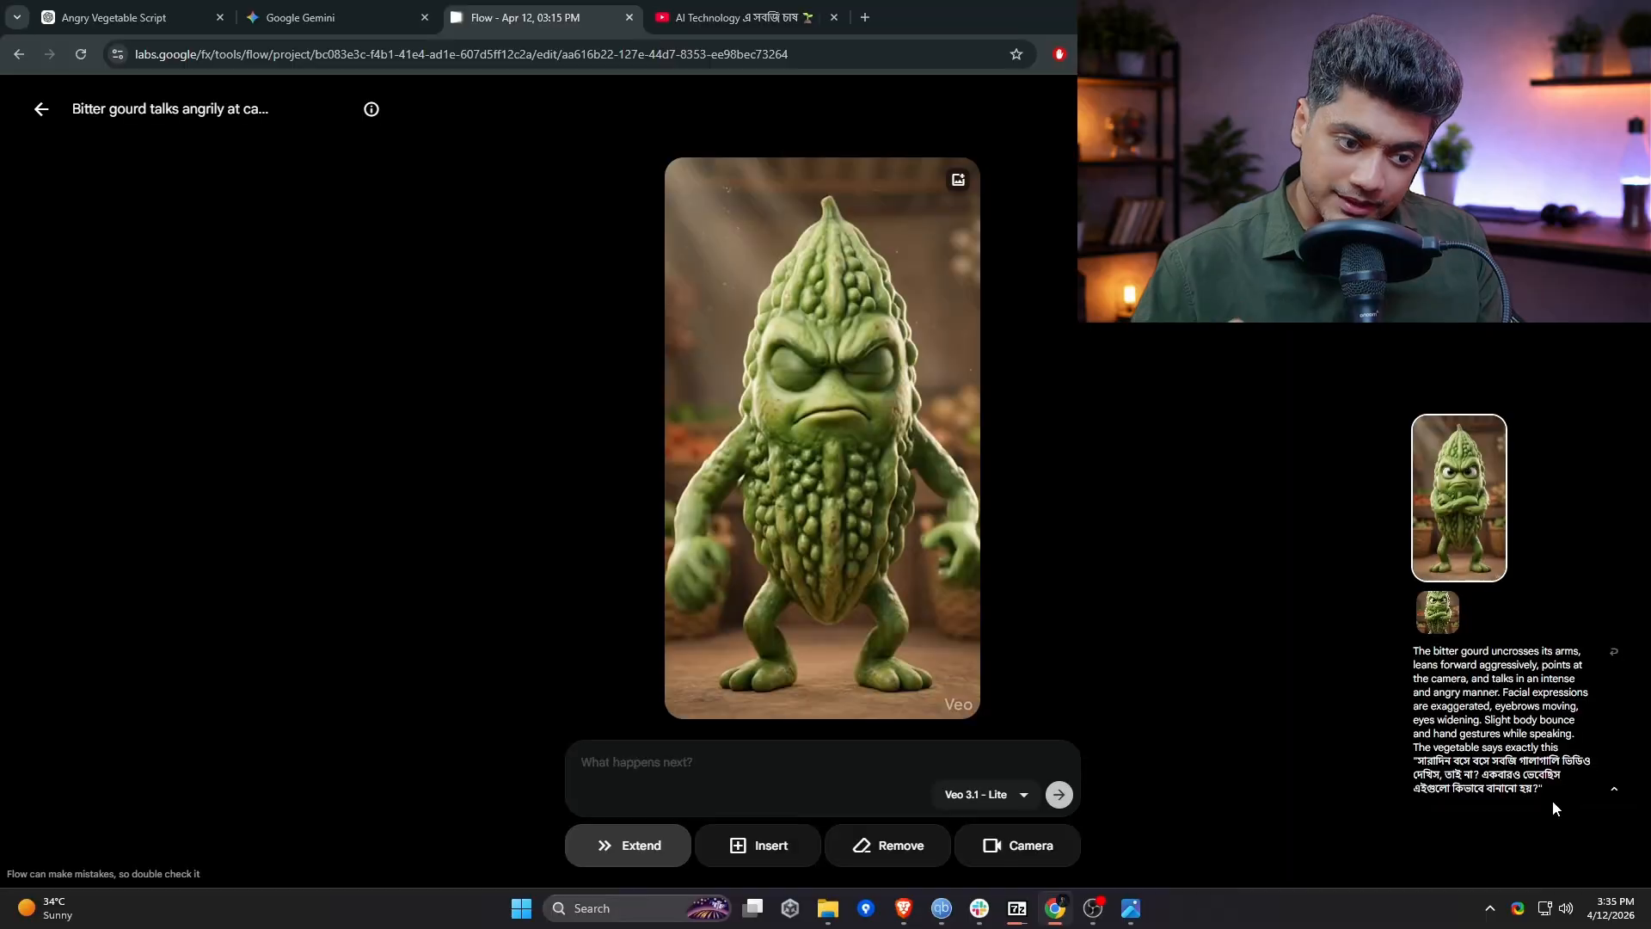
# Copy the clip's full prompt into a new ChatGPT message beneath the line "I used this video prompt and script so far".
pyautogui.moveTo(1551, 800); pyautogui.dragTo(1414, 662)
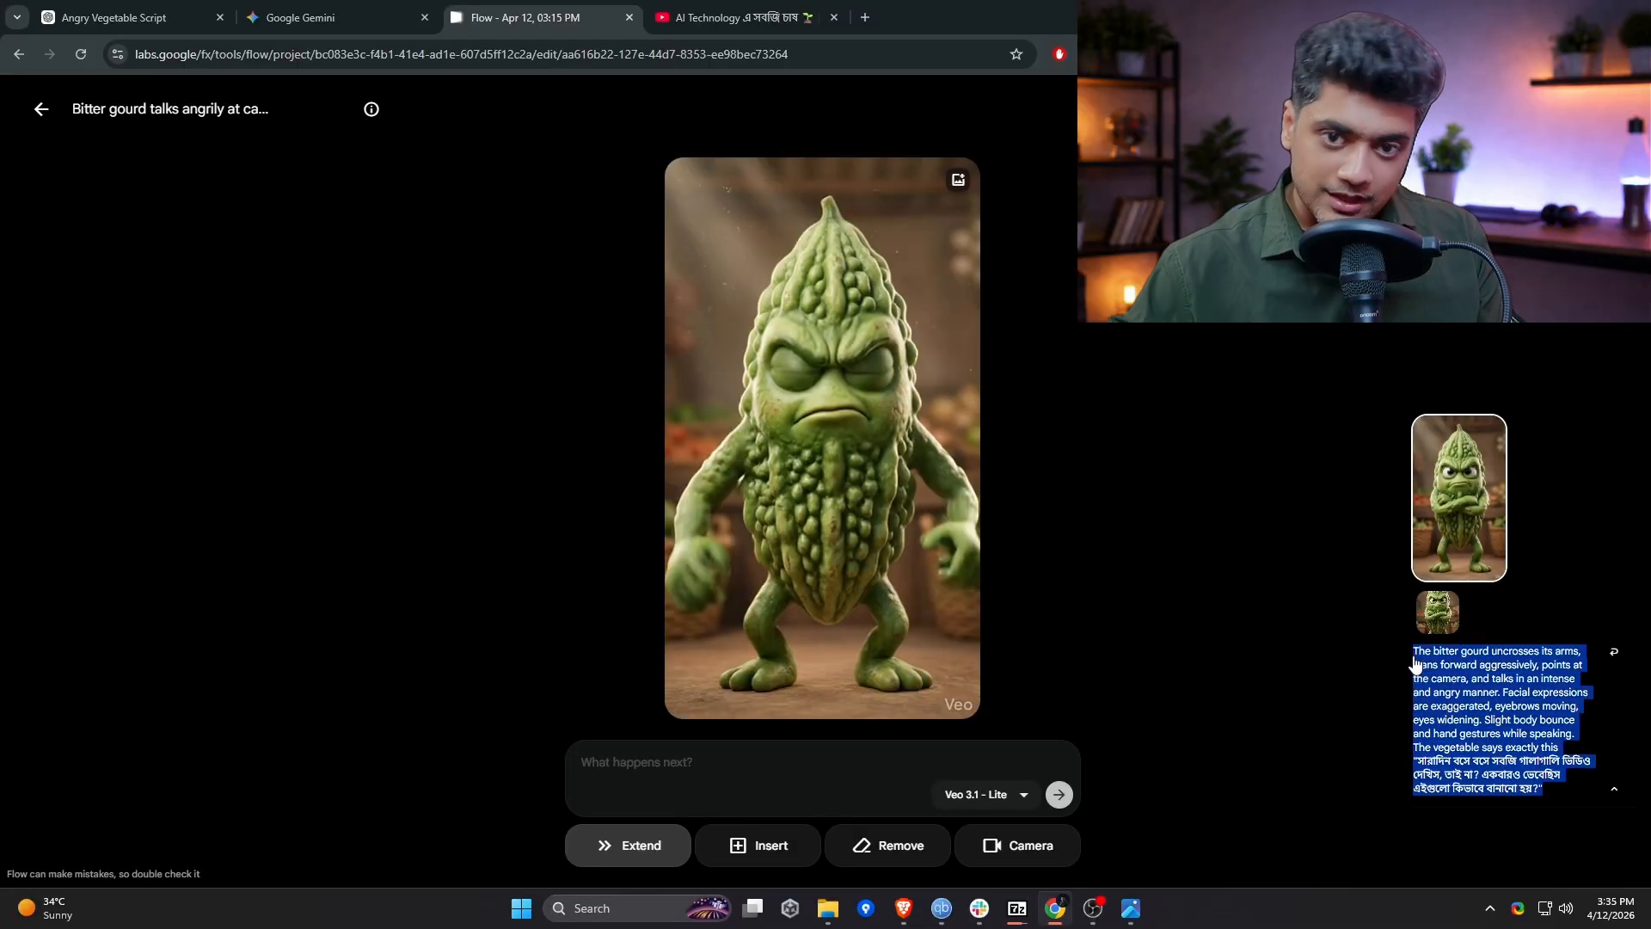
pyautogui.scroll(-3, 656, 596)
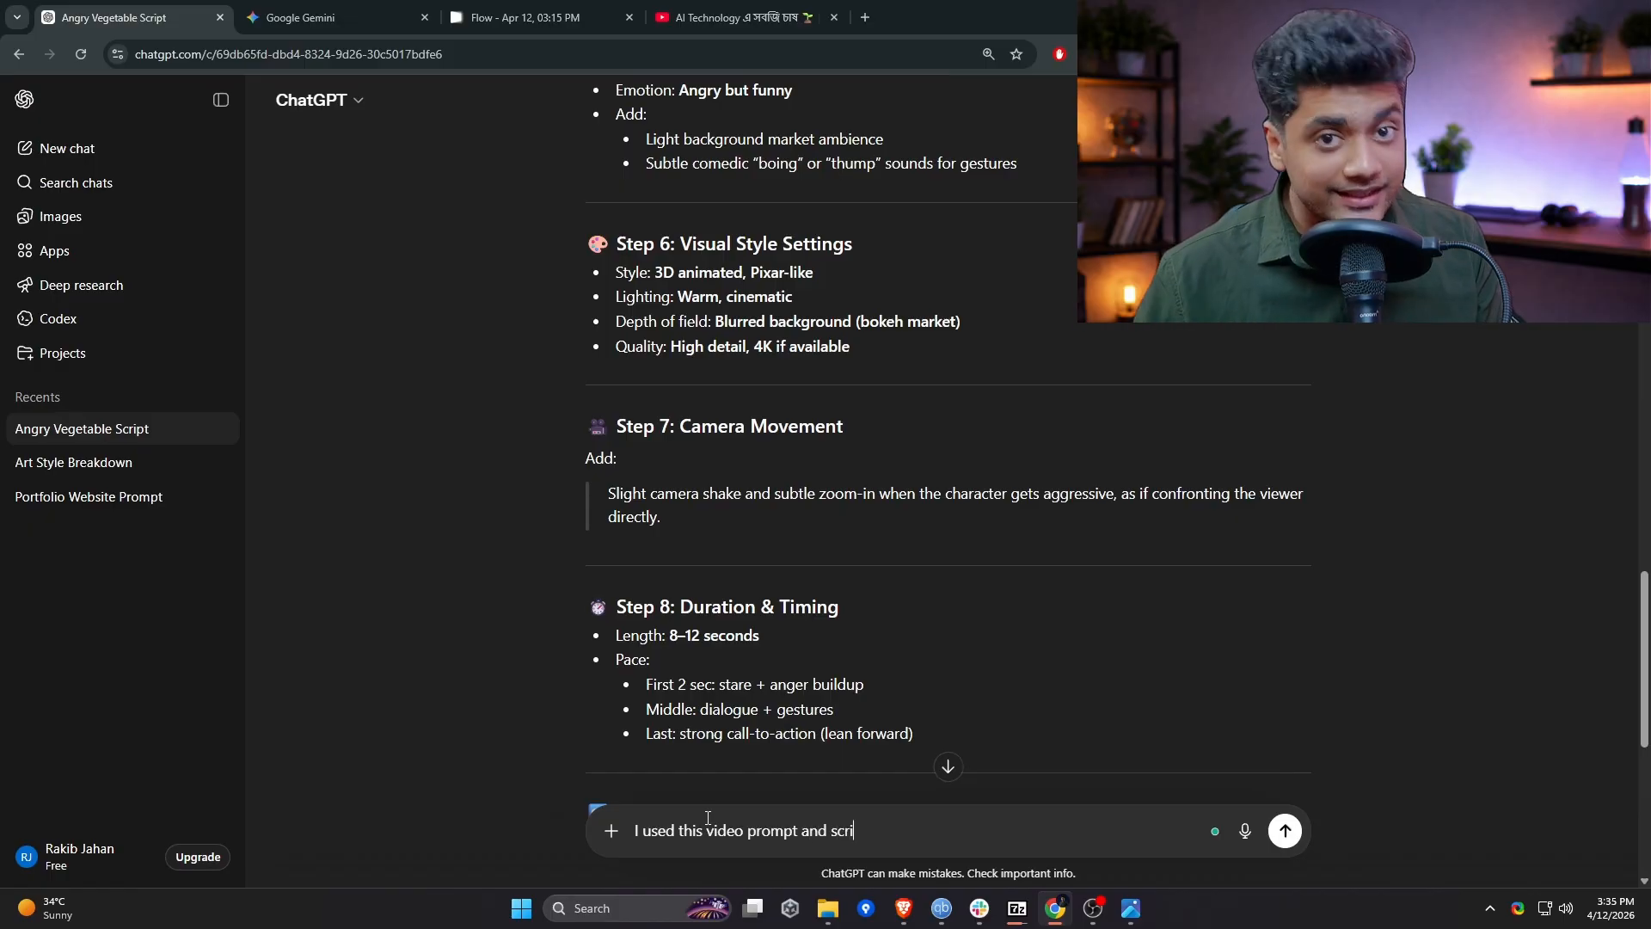
pyautogui.write('ar')
pyautogui.hotkey('shift', 'Return')
pyautogui.hotkey('ctrl', 'v')
pyautogui.hotkey('shift', 'Return')
pyautogui.hotkey('shift', 'Return')
# Ask ChatGPT to extend the video with a significant scene change, the gourd saying people make these videos free and earn money, ending "why wait?".
pyautogui.write("I want to extend this video from here so that there's a significant")
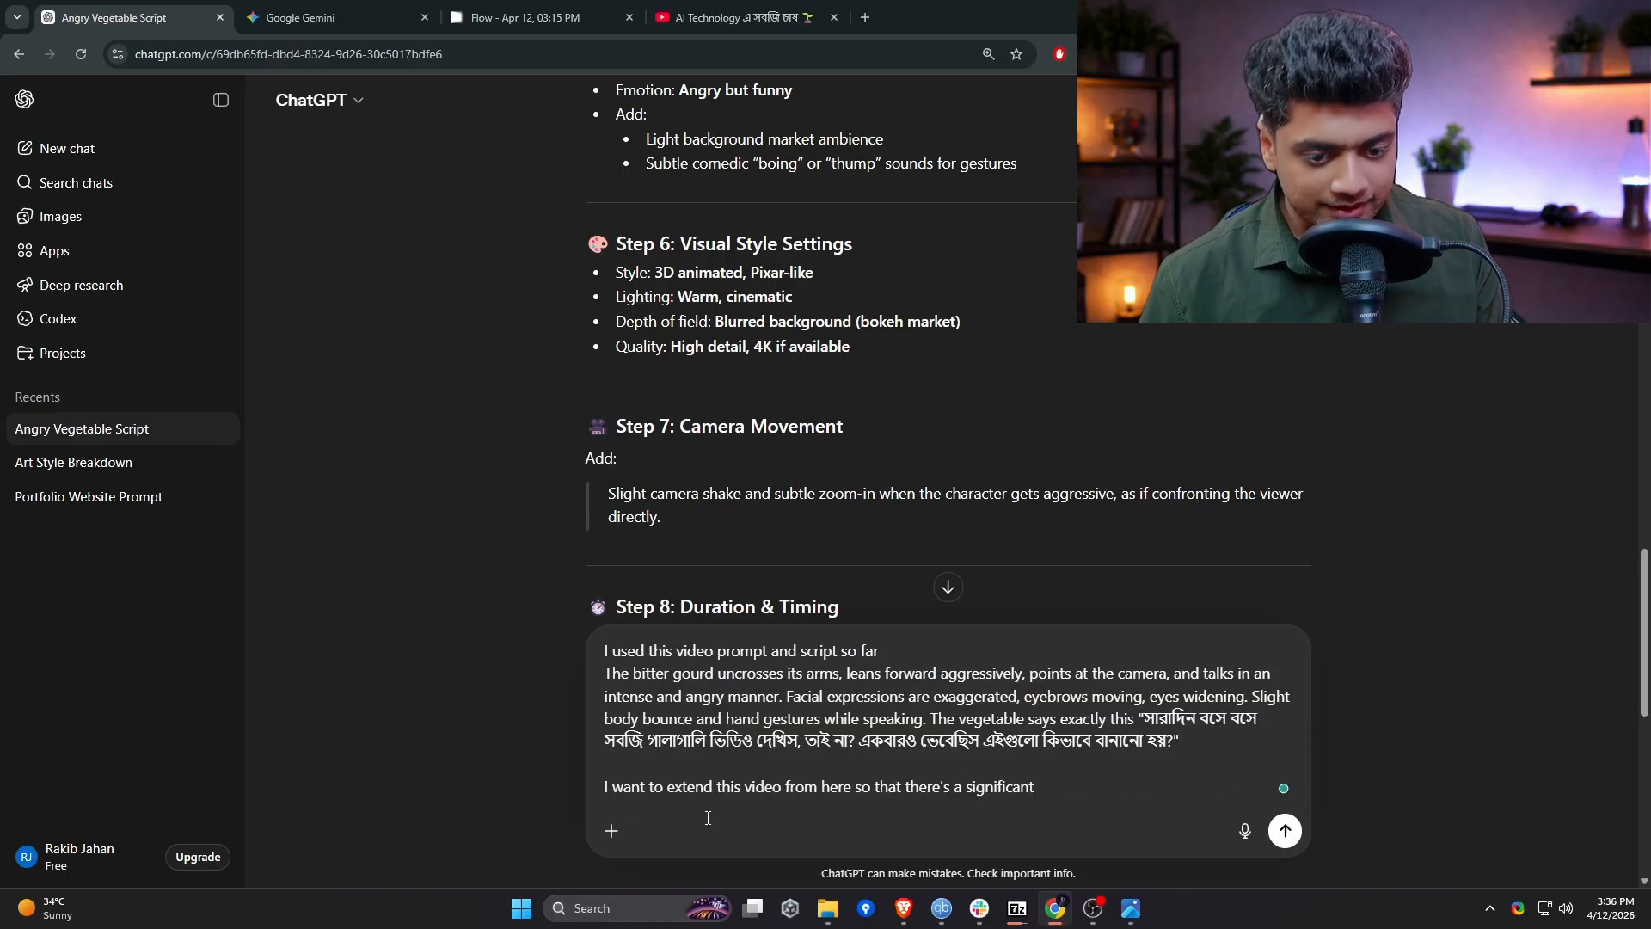
pyautogui.write(' change in scene where the bitter gourd says that people are making these videos for free and making money. why would they be left behind? using the same process they can also make other ai reels. why wait?')
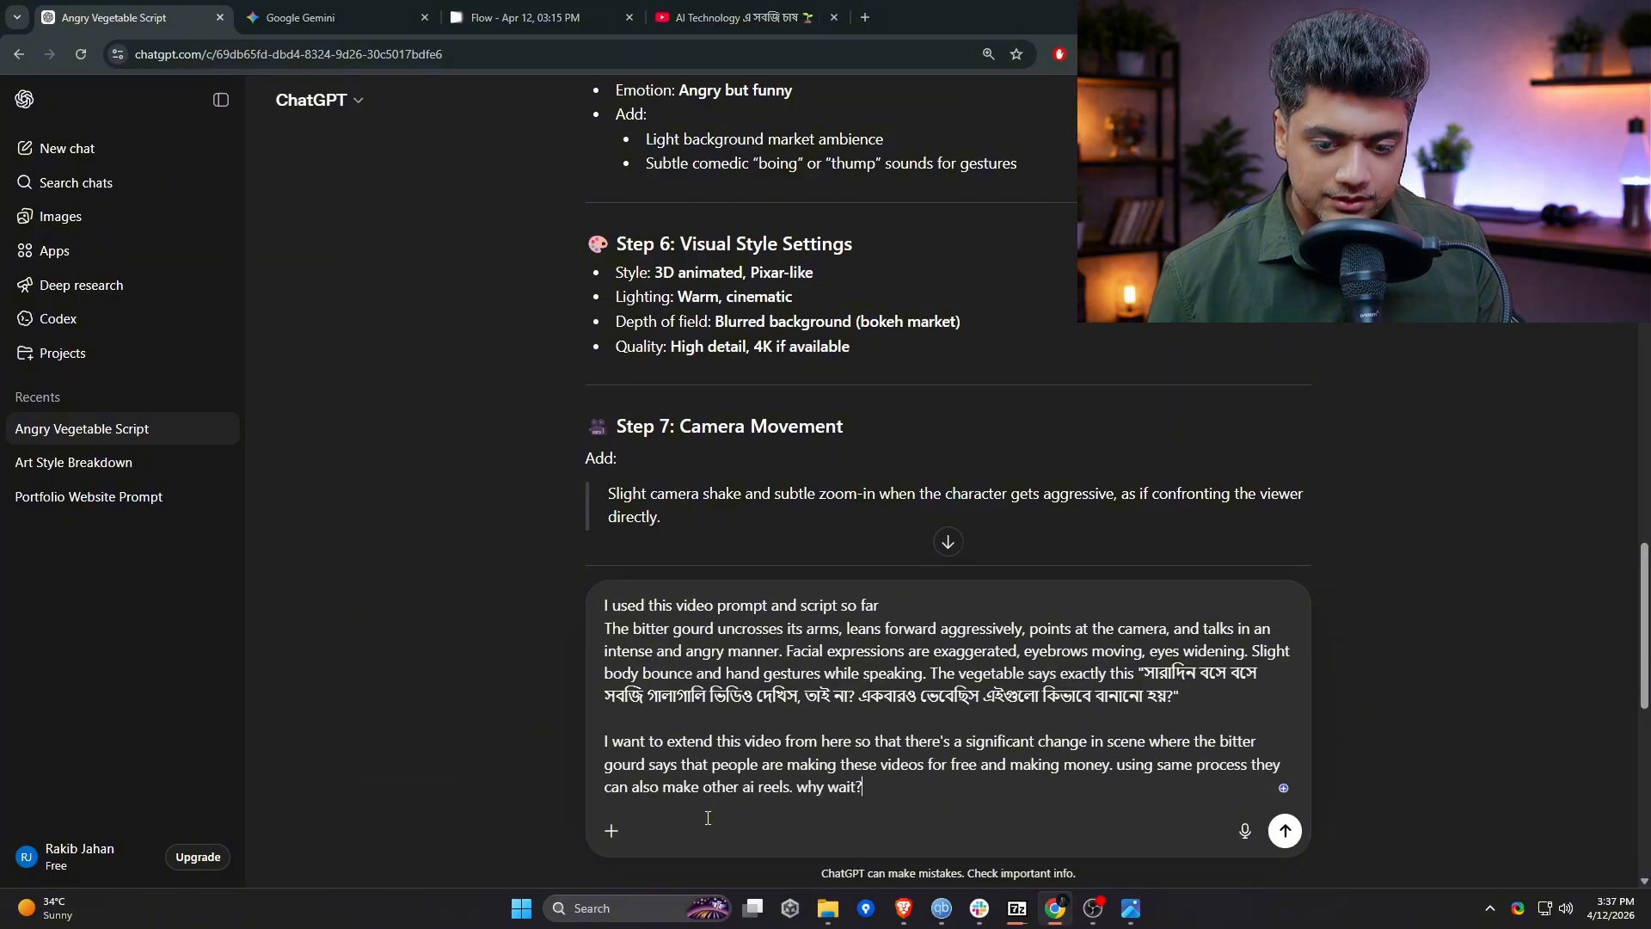
pyautogui.press('Return')
# Copy the Step 12 new character action prompt from ChatGPT into Flow's prompt for extending the clip.
pyautogui.moveTo(608, 383); pyautogui.dragTo(1026, 430)
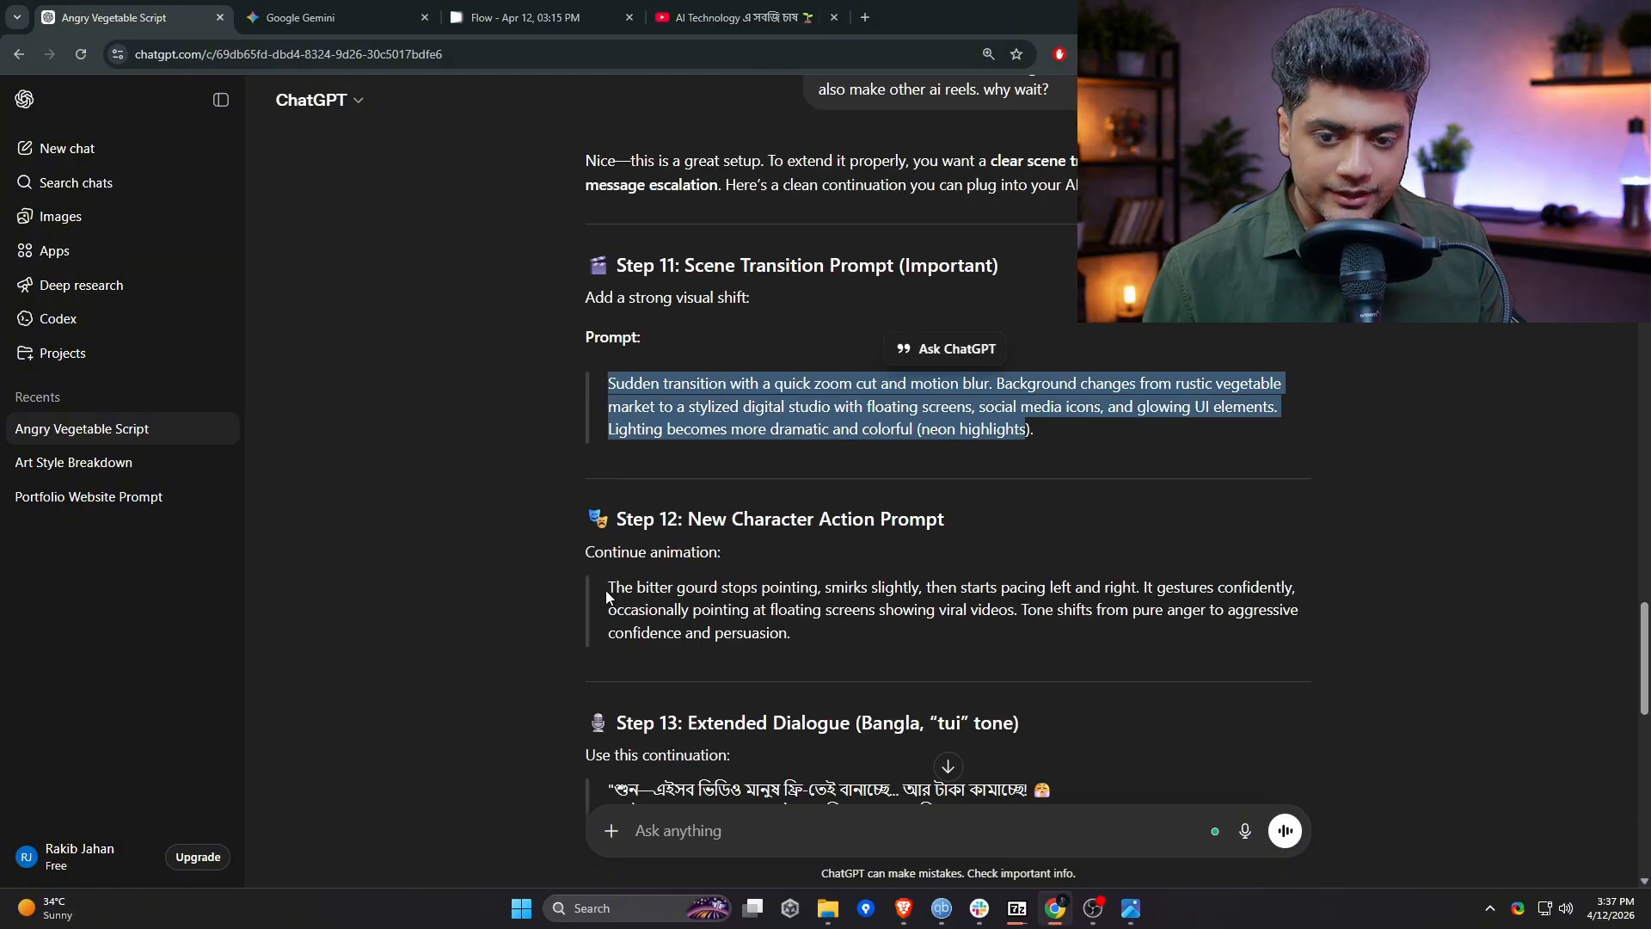
pyautogui.moveTo(606, 590); pyautogui.dragTo(879, 627)
pyautogui.scroll(-3, 879, 627)
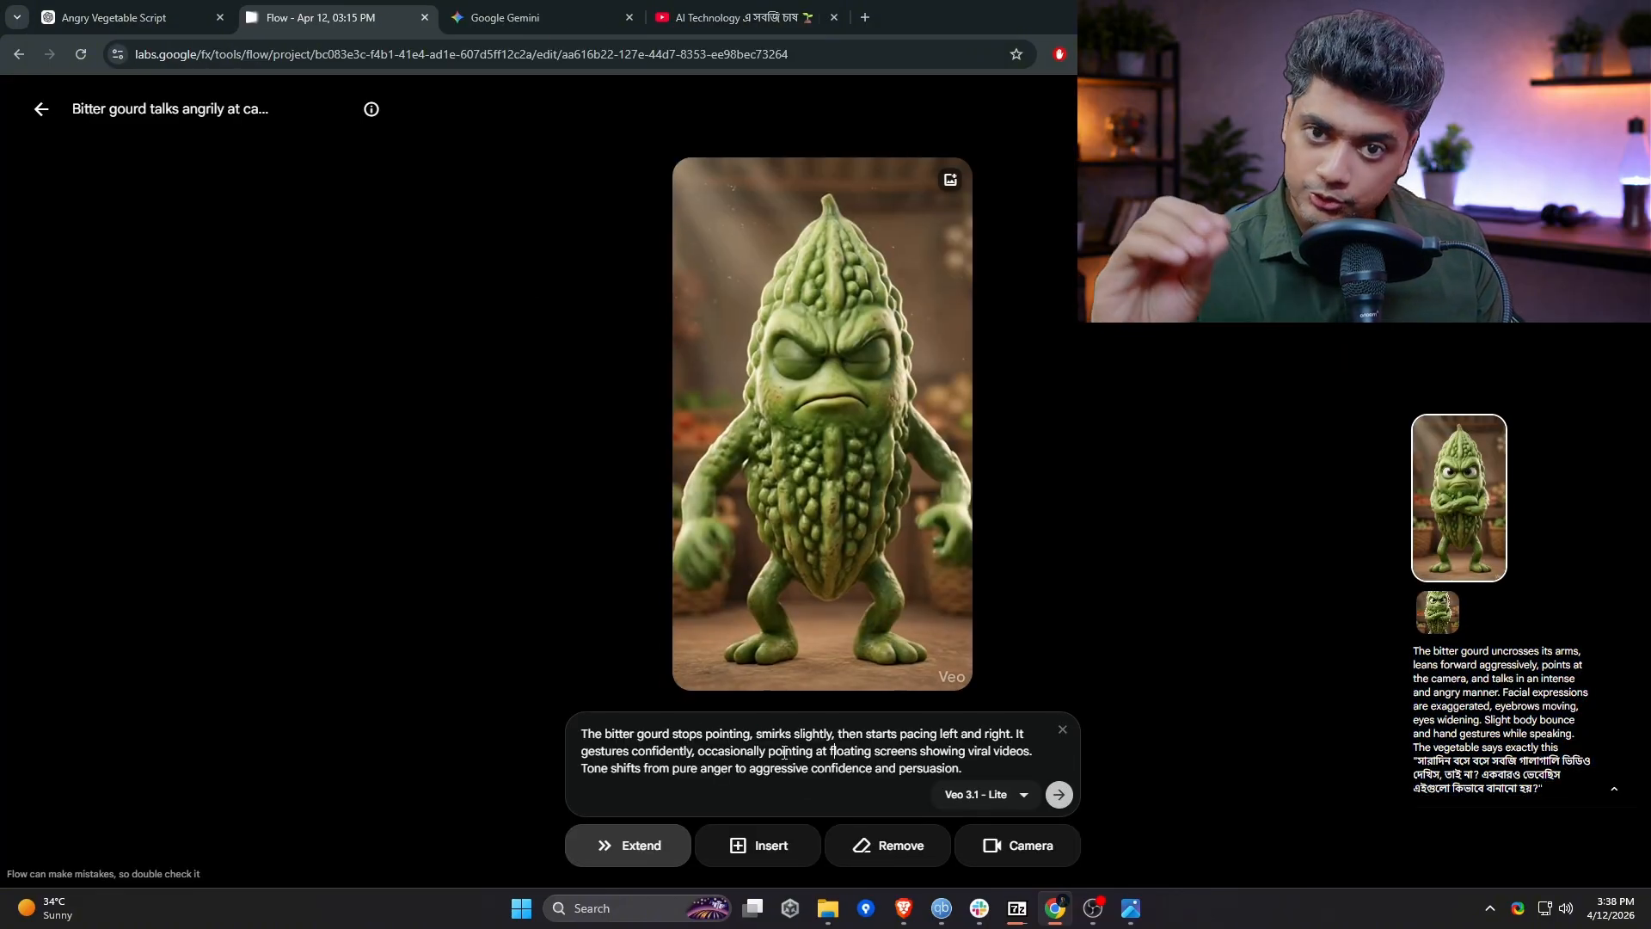
# Add "It says exactly this:" and the extended Bangla dialogue copied from ChatGPT to Flow's extension prompt.
pyautogui.click(129, 17)
pyautogui.moveTo(654, 618); pyautogui.dragTo(993, 617)
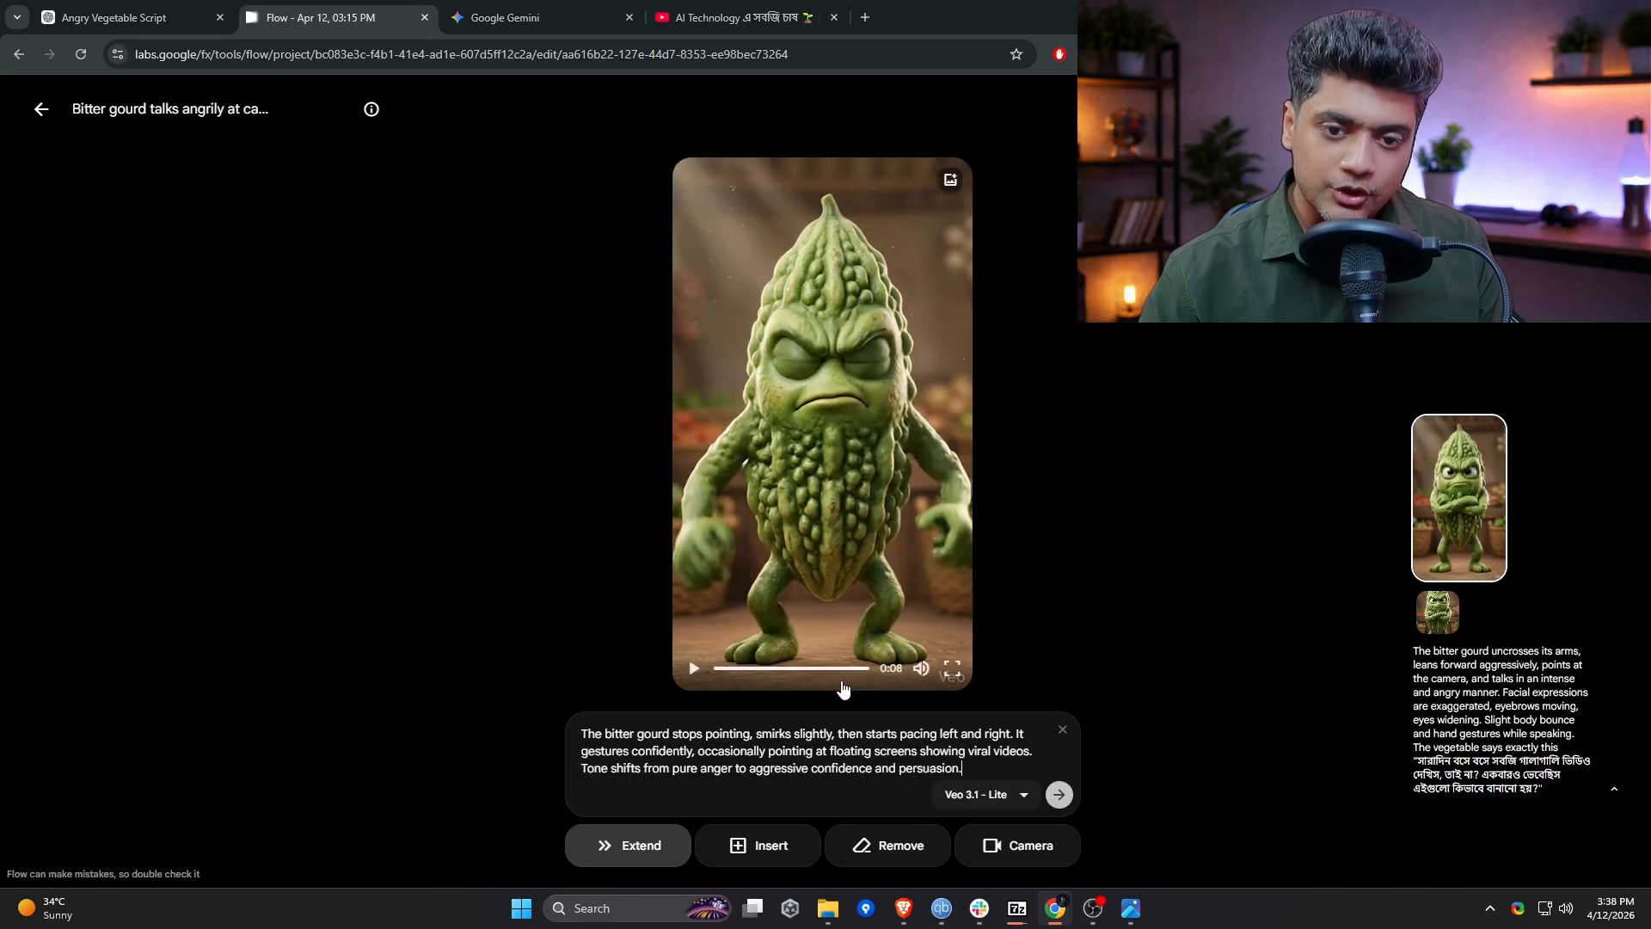
pyautogui.write('It says exactly this:')
pyautogui.hotkey('ctrl', 'v')
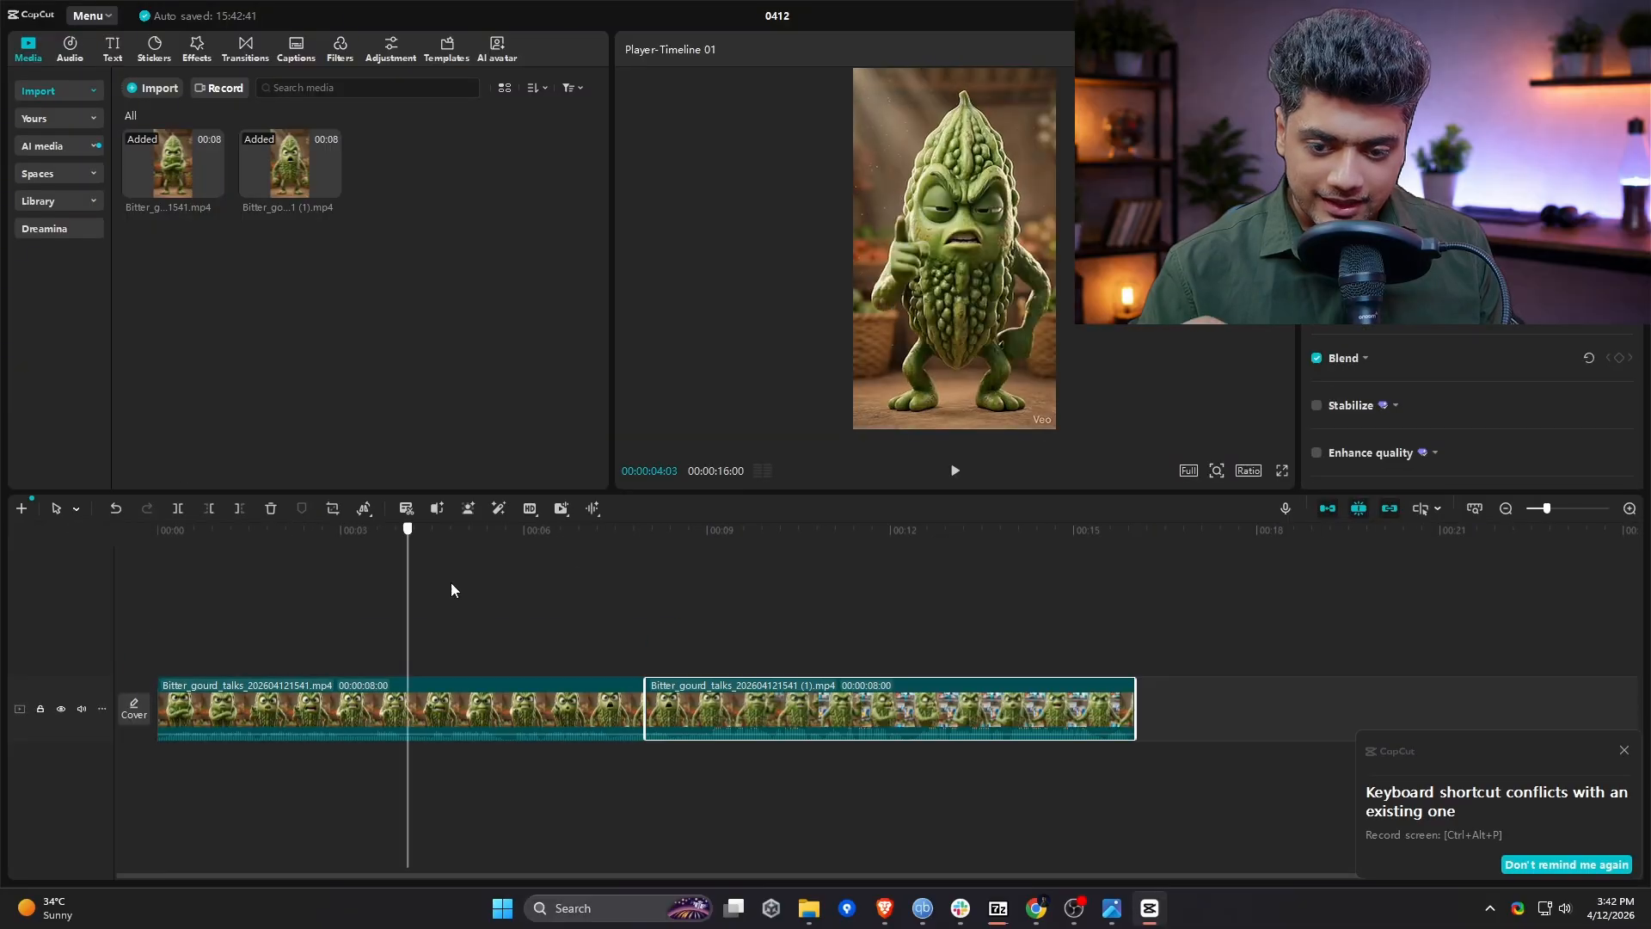
# In CapCut, trim the end of the first bitter gourd clip to a duration of 00:00:07:04.
pyautogui.moveTo(616, 539)
pyautogui.mouseDown()
pyautogui.moveTo(669, 547)
pyautogui.moveTo(593, 547)
pyautogui.mouseUp()
pyautogui.click(550, 709)
pyautogui.click(240, 508)
# Step through the frames around the join and trim the first clip's end further to 00:00:07:01.
pyautogui.click(551, 531)
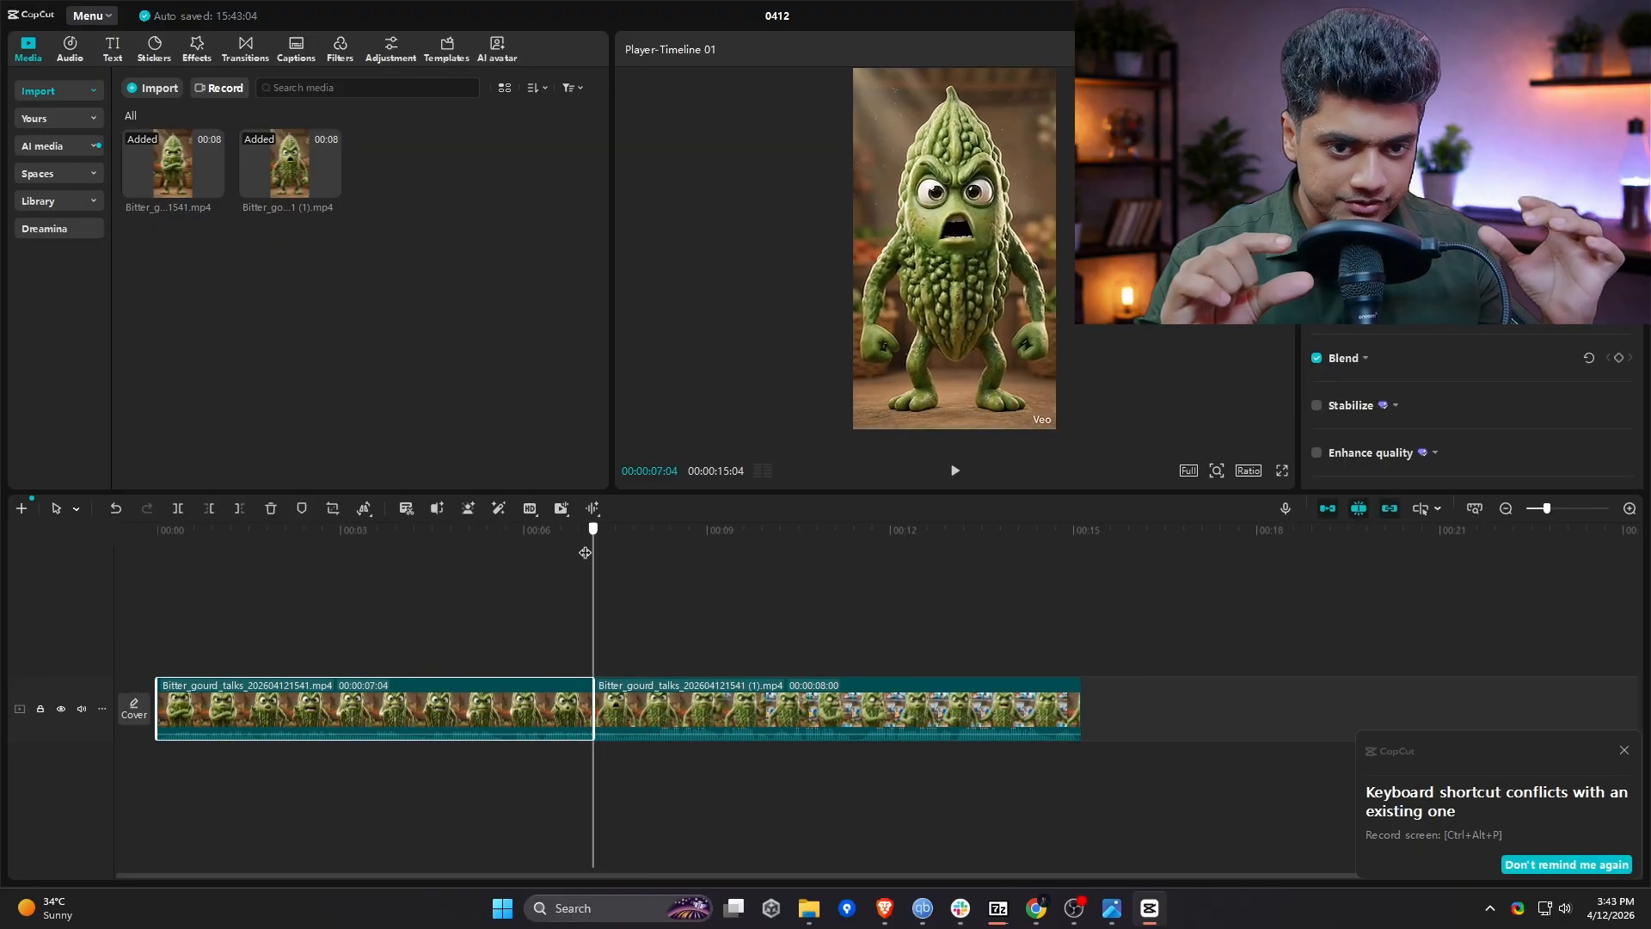
pyautogui.press('Left')
pyautogui.press('Left')
pyautogui.press('Left')
pyautogui.press('Left')
pyautogui.press('Left')
pyautogui.press('Left')
pyautogui.press('Left')
pyautogui.press('Left')
pyautogui.press('Left')
pyautogui.press('Left')
pyautogui.press('Left')
pyautogui.press('Left')
pyautogui.press('Left')
pyautogui.press('Left')
pyautogui.press('Left')
pyautogui.press('Right')
pyautogui.press('Right')
pyautogui.press('Right')
pyautogui.press('Right')
pyautogui.press('Right')
pyautogui.press('Right')
pyautogui.press('Right')
pyautogui.press('Right')
pyautogui.press('Right')
pyautogui.press('Right')
pyautogui.press('Right')
pyautogui.press('Right')
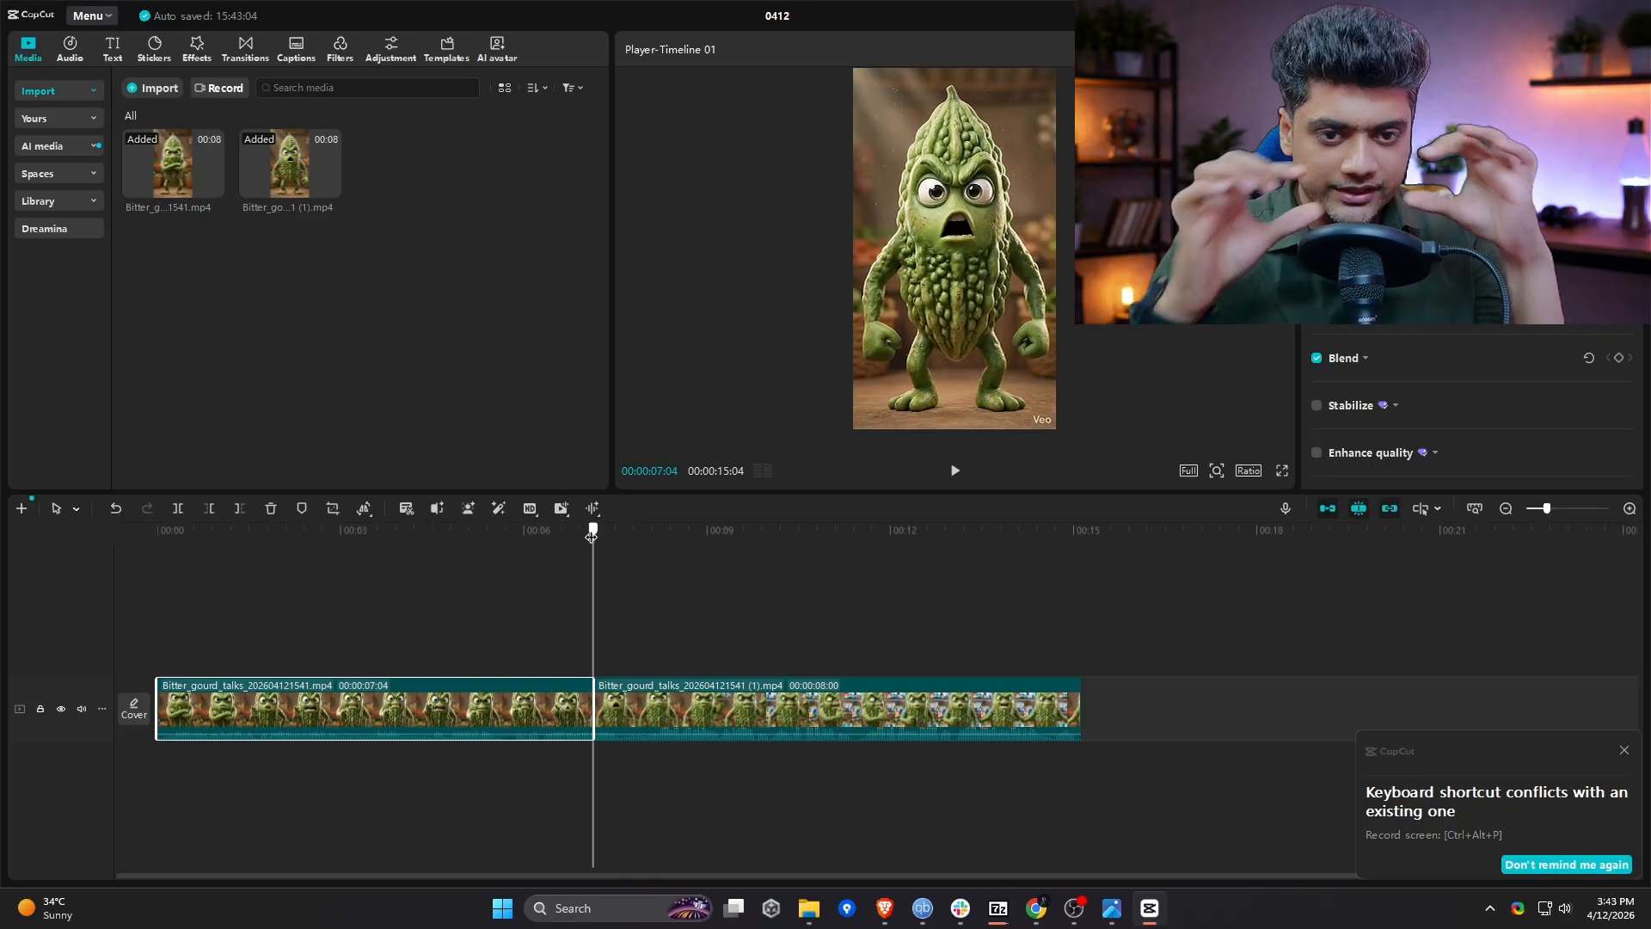
pyautogui.click(240, 508)
# Play the joined clips to check the cut, then return the playhead to the start of the timeline.
pyautogui.click(954, 470)
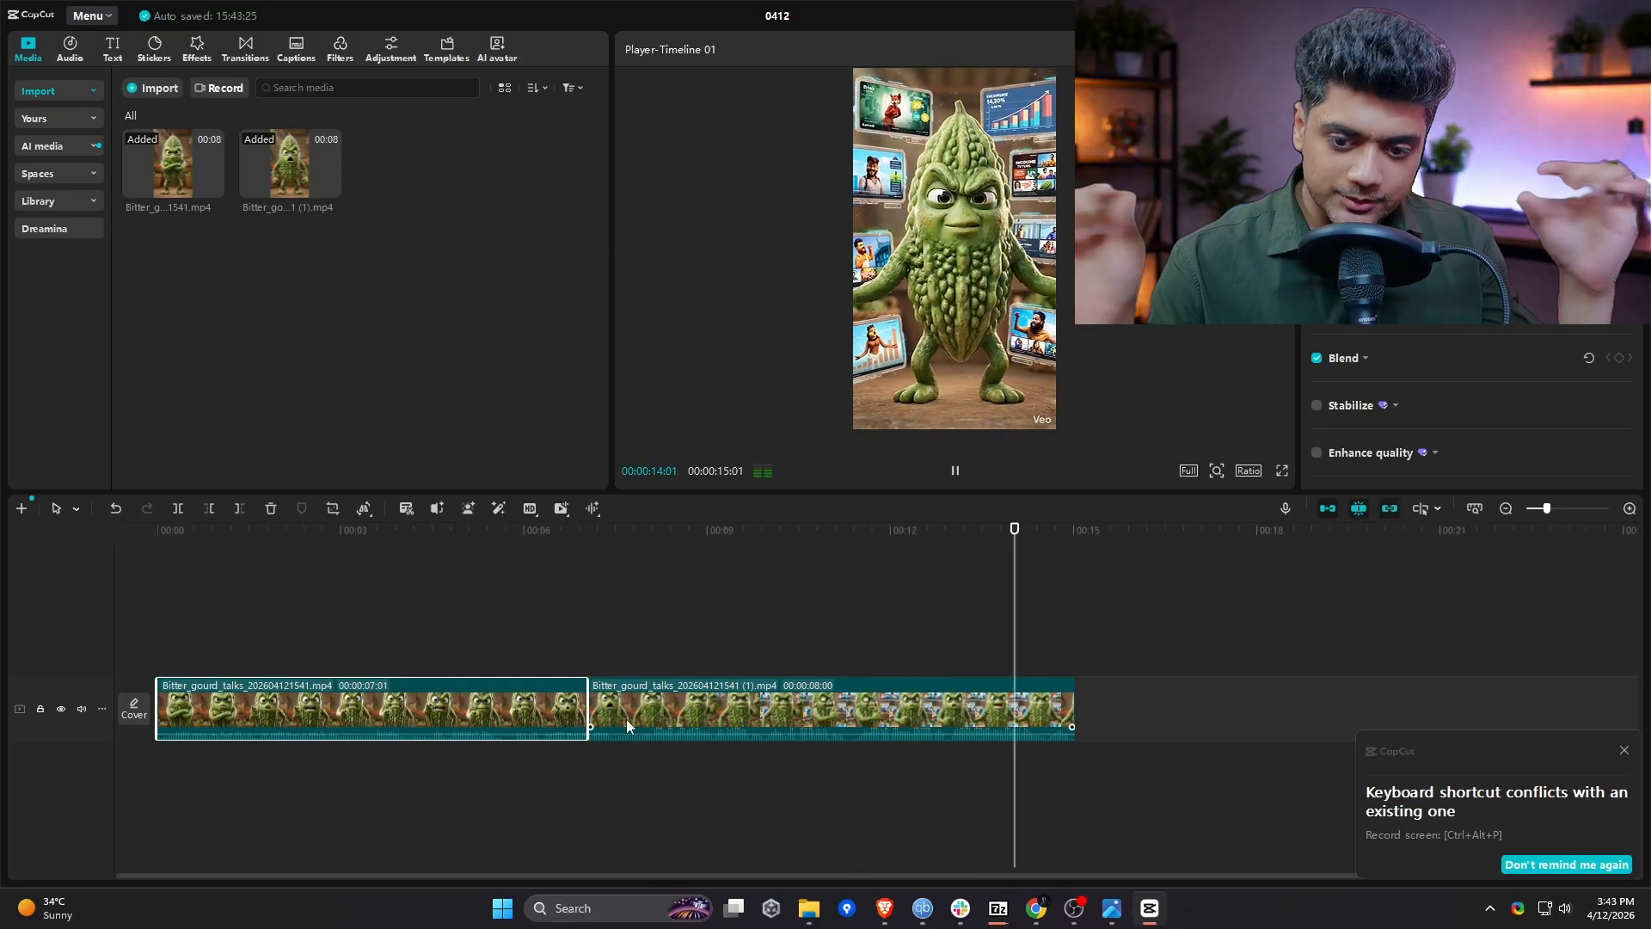
pyautogui.click(308, 582)
pyautogui.click(768, 614)
pyautogui.press('Home')
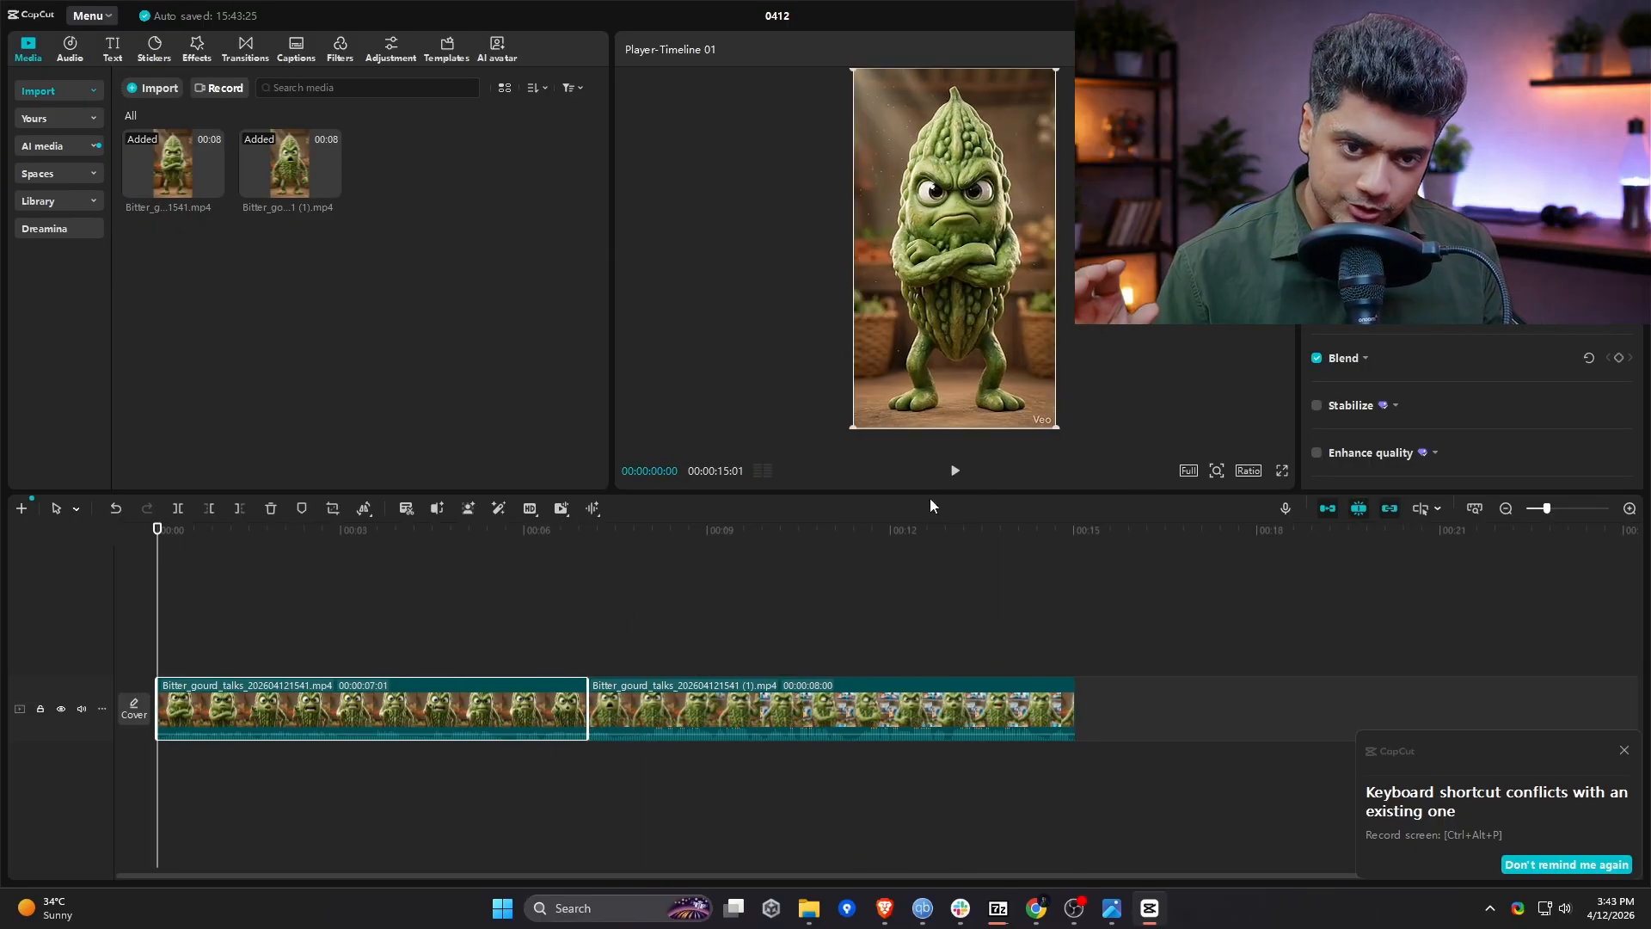